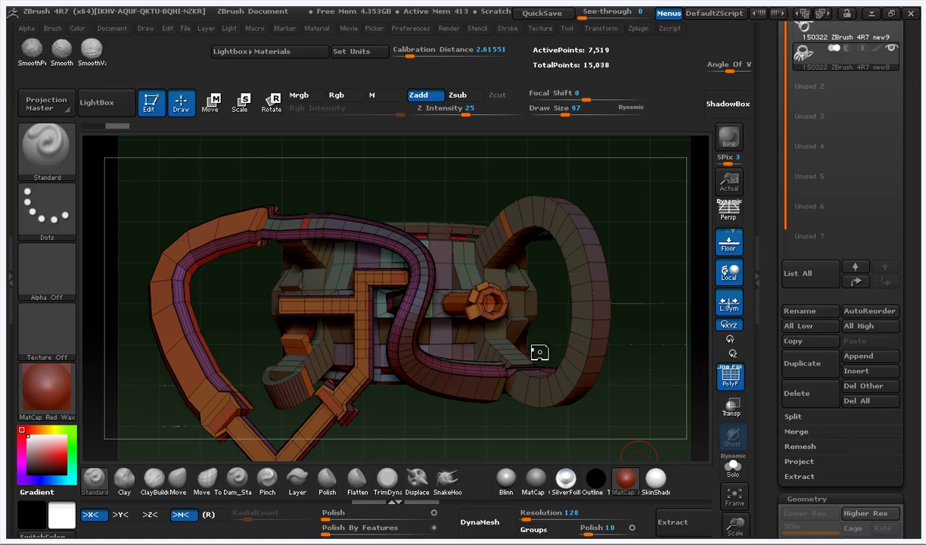
Step: Look over the finished ring model from several angles and switch the active tool to the Cylinder3D primitive
drag(538, 352, 652, 366)
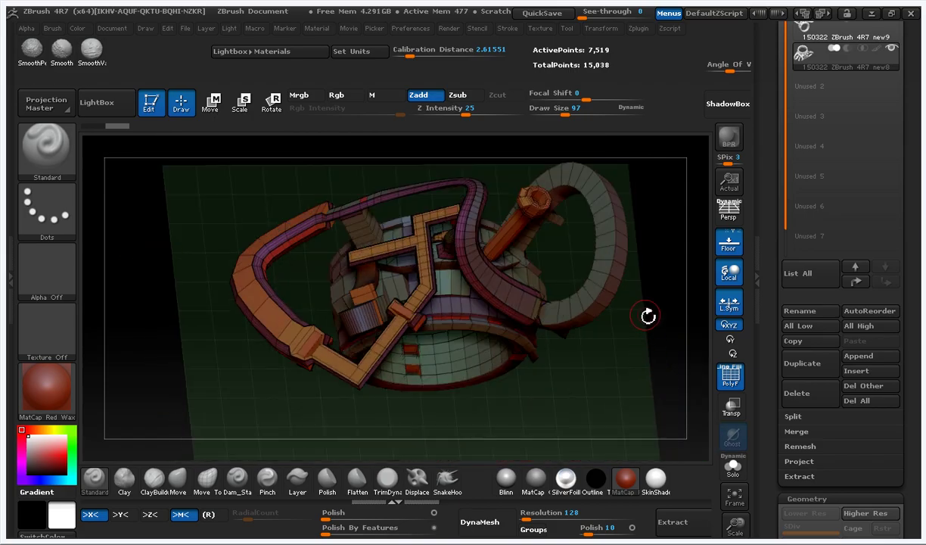
drag(647, 316, 617, 392)
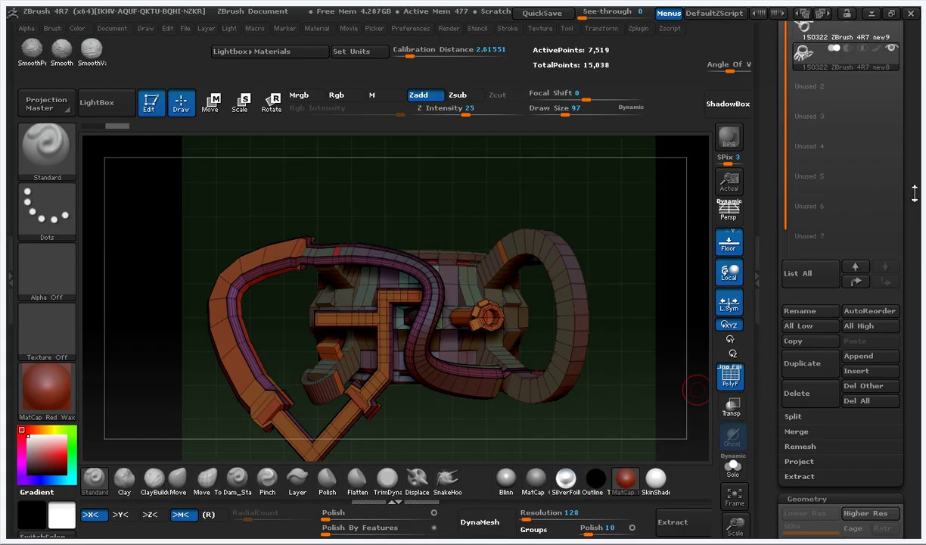
drag(914, 194, 852, 292)
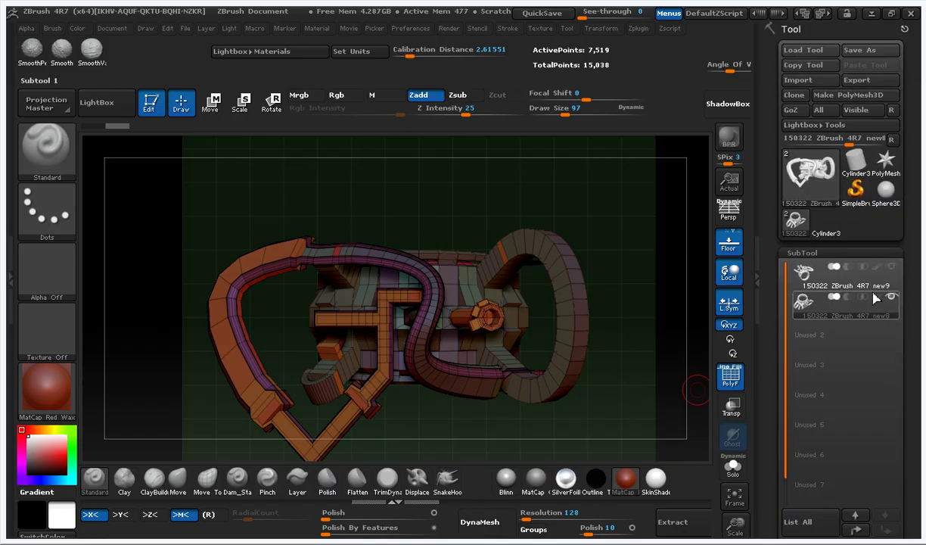
click(862, 168)
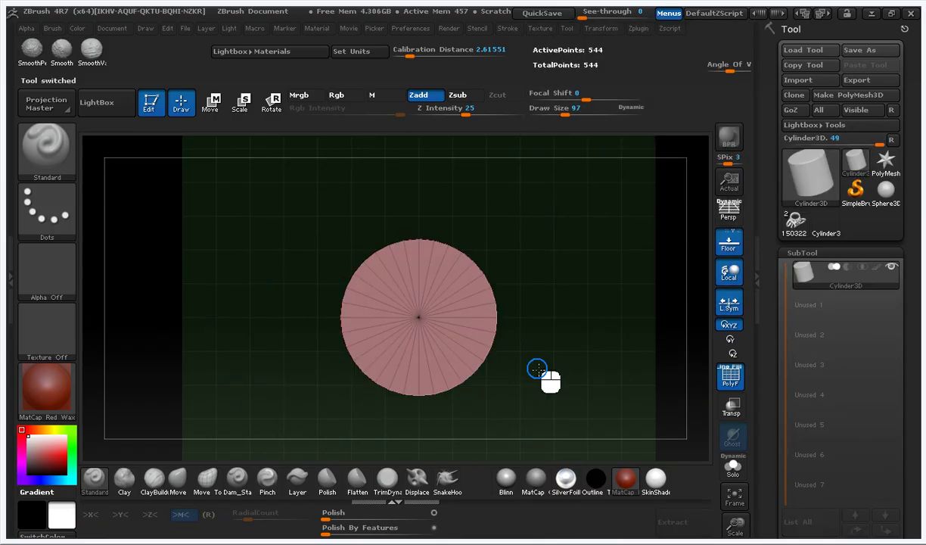
Step: Initialize the cylinder with Align Z and an inner radius of 100, and enable double-sided display
drag(537, 368, 649, 259)
drag(915, 394, 919, 208)
click(890, 251)
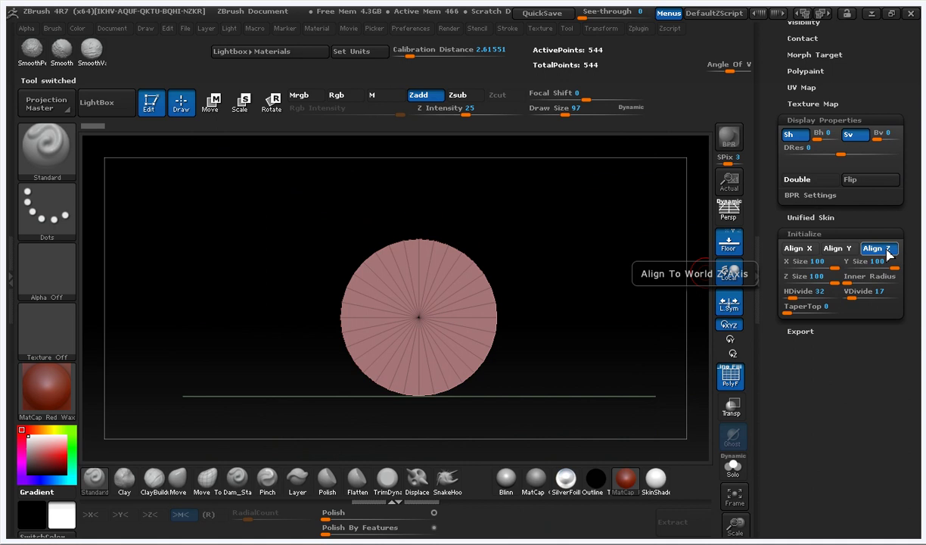
drag(853, 277, 906, 284)
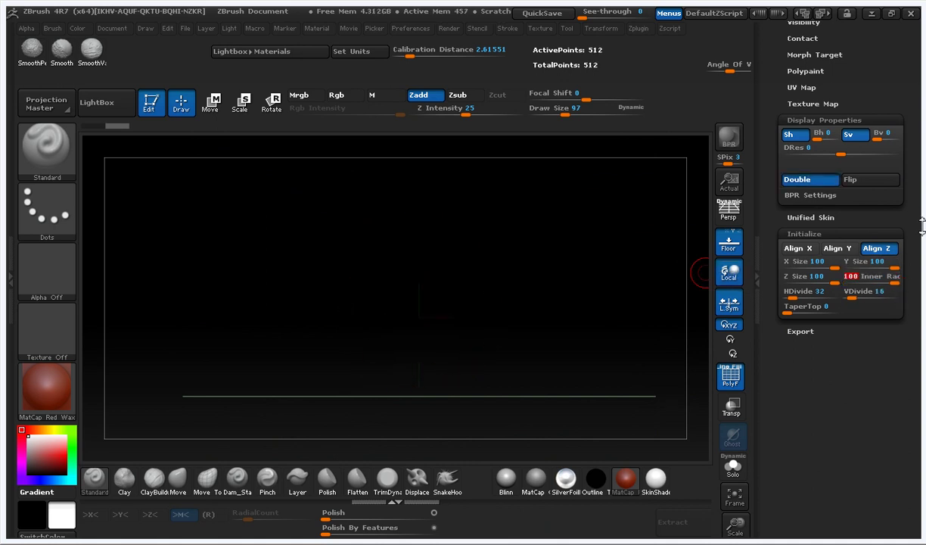
Step: Convert the open cylinder to a PolyMesh3D and turn on double-sided display for the new mesh
drag(635, 285, 635, 339)
drag(911, 251, 892, 434)
click(853, 94)
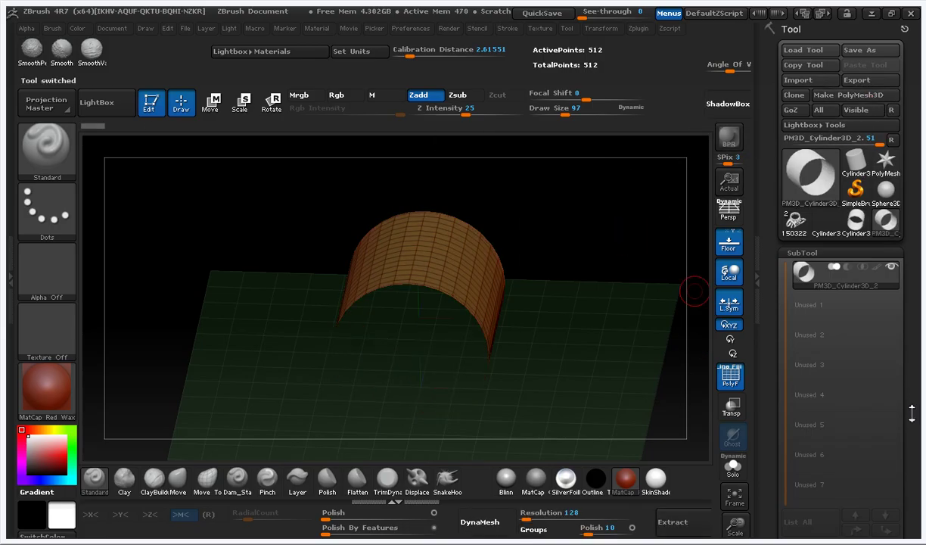
drag(911, 413, 912, 214)
click(797, 409)
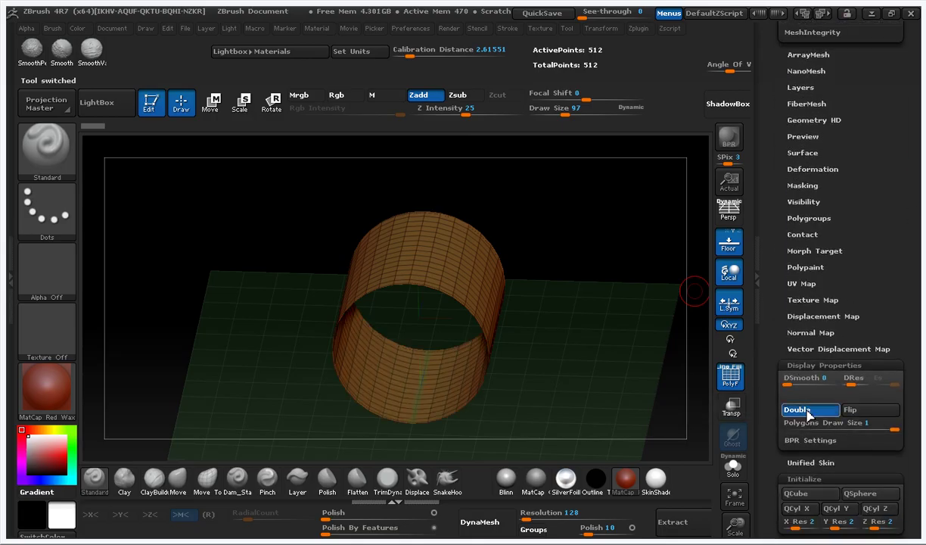
Step: Isolate a band six polygon rows tall around the cylinder and delete the hidden geometry
mouse_move(618, 296)
mouse_down()
mouse_move(578, 293)
mouse_move(571, 350)
mouse_up()
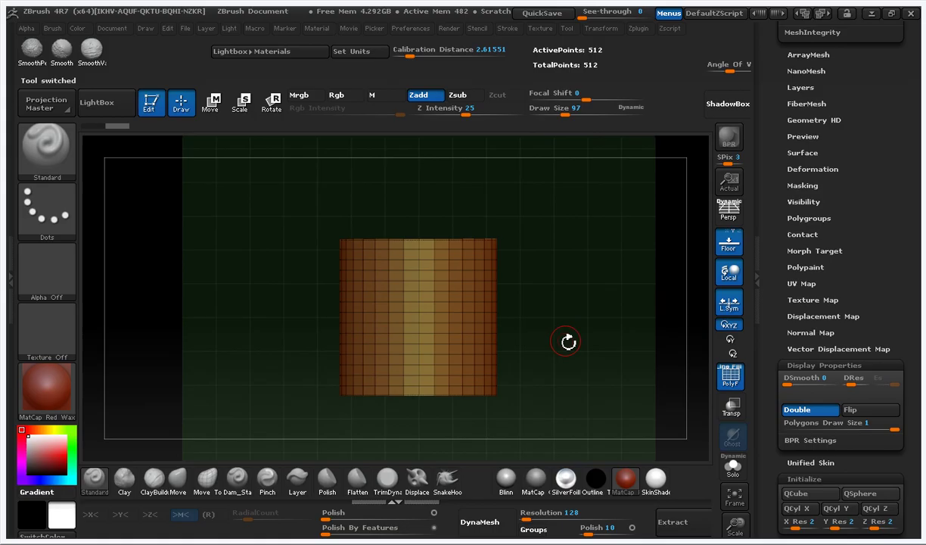
key(ctrl)
key(ctrl)
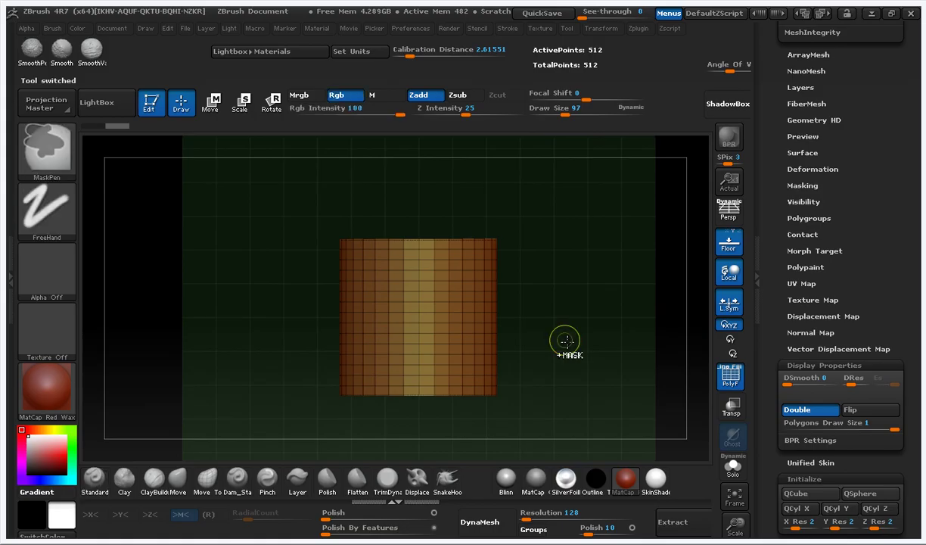
key(ctrl+shift)
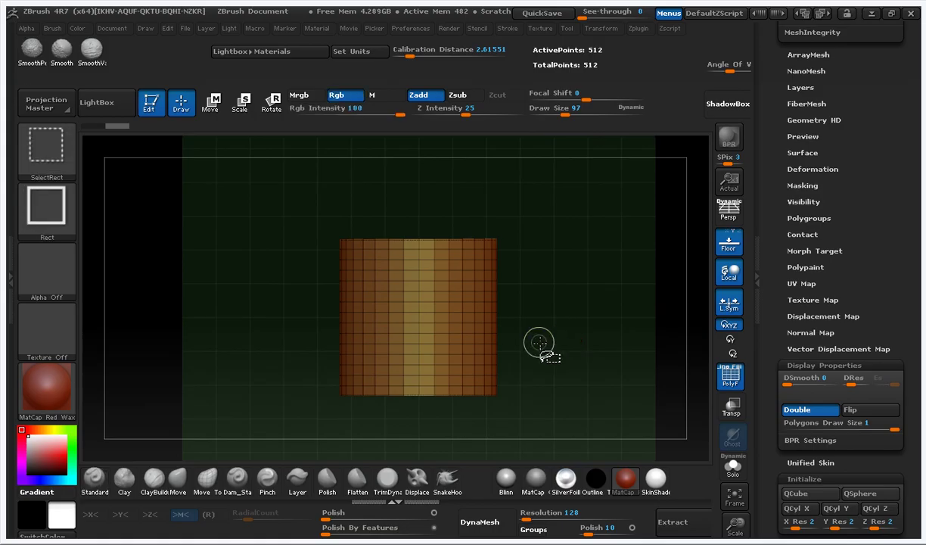
drag(276, 255, 575, 330)
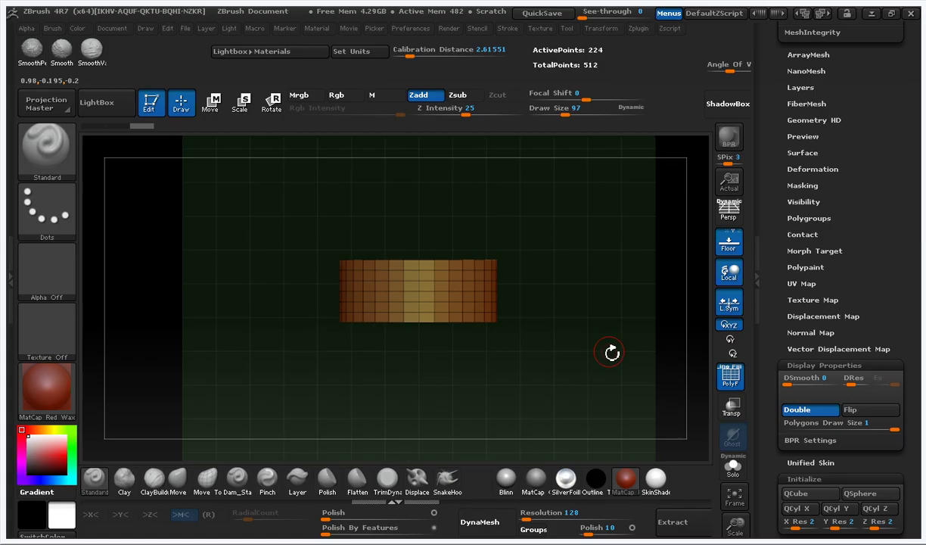
ctrl+right_drag(556, 273, 587, 333)
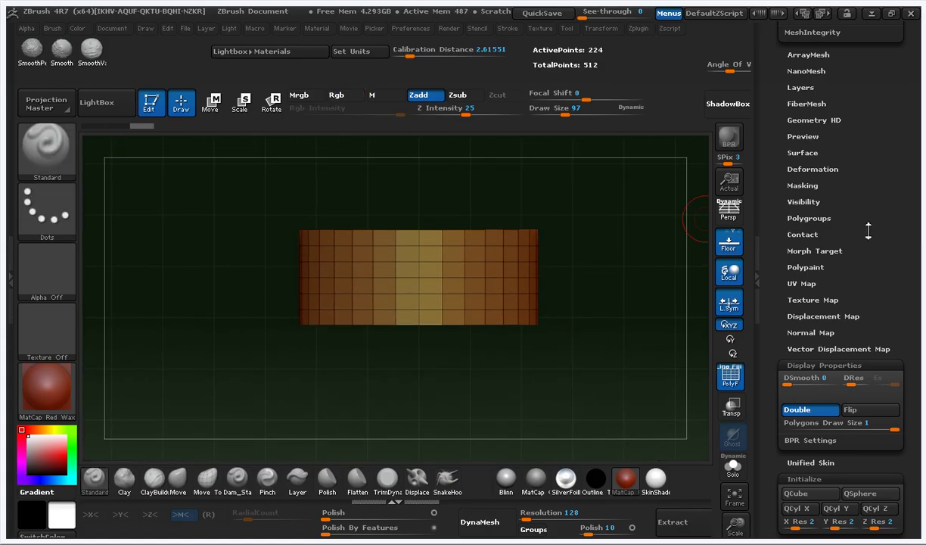
drag(876, 203, 891, 316)
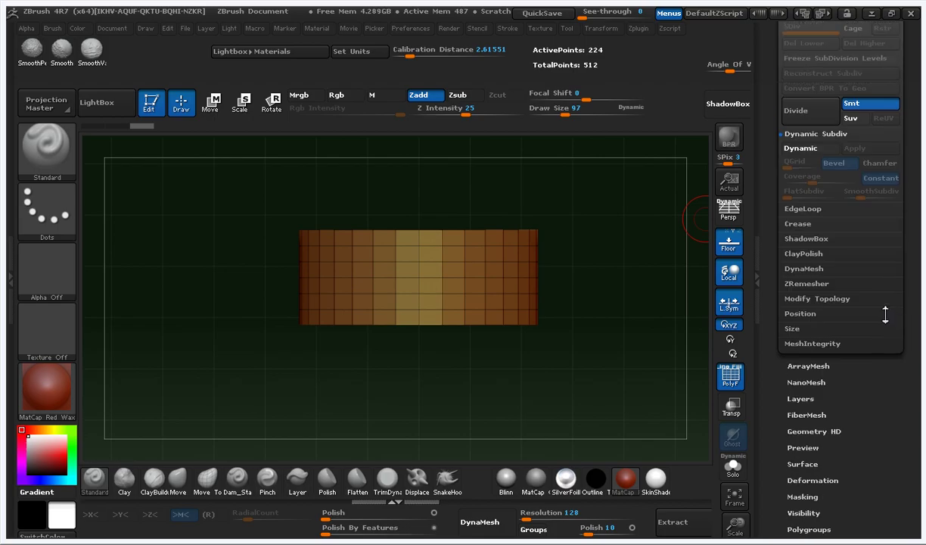
drag(909, 145, 915, 195)
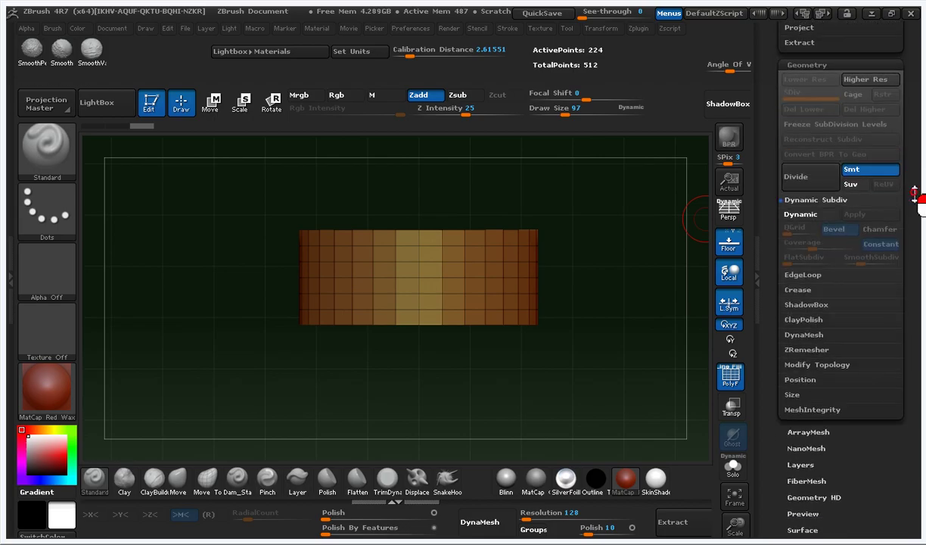
click(820, 365)
click(814, 365)
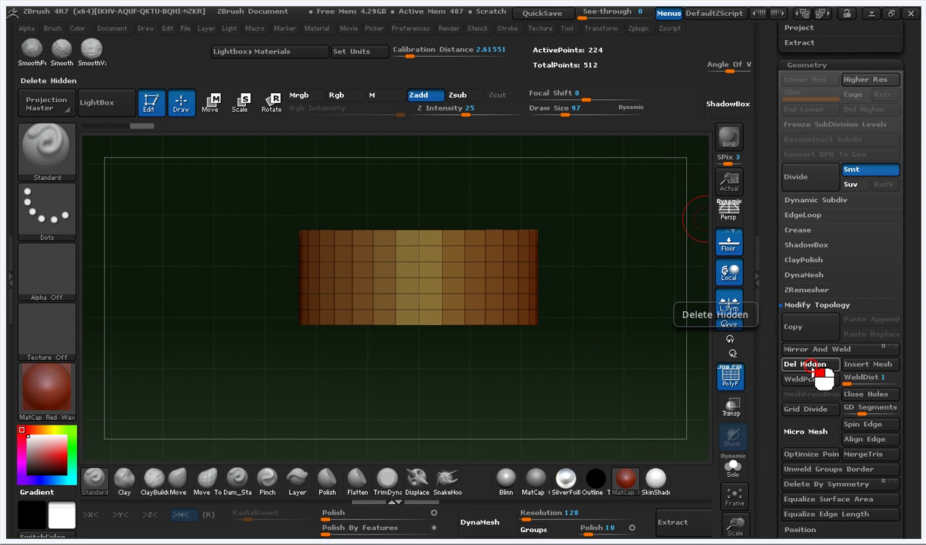
Step: Switch to the ZModeler brush for editing the remaining ring-shaped band
drag(554, 213, 608, 229)
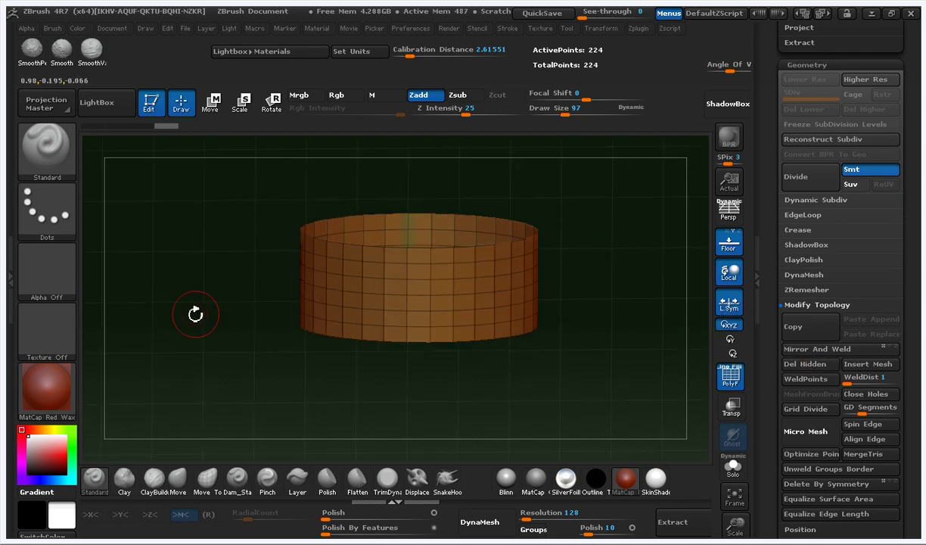
click(47, 147)
click(168, 453)
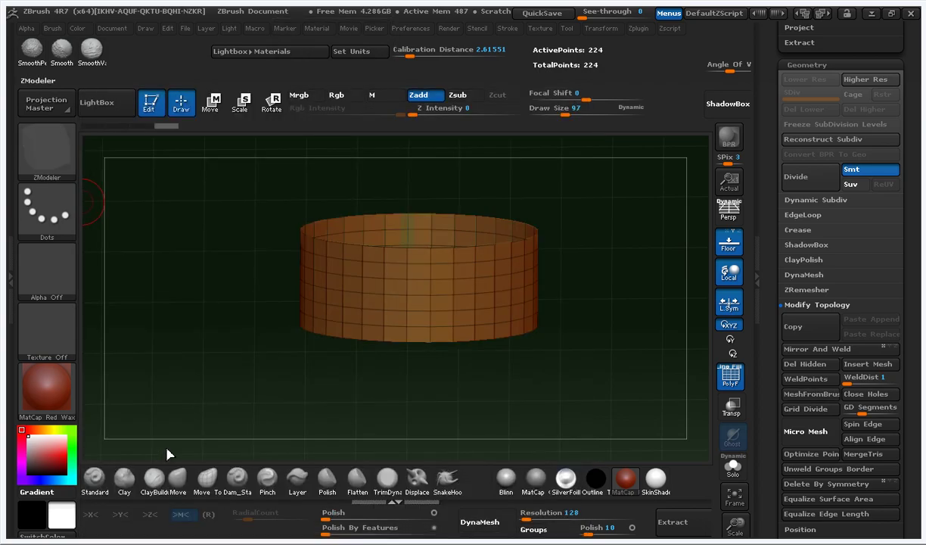
key(ctrl)
ctrl+right_drag(566, 230, 576, 247)
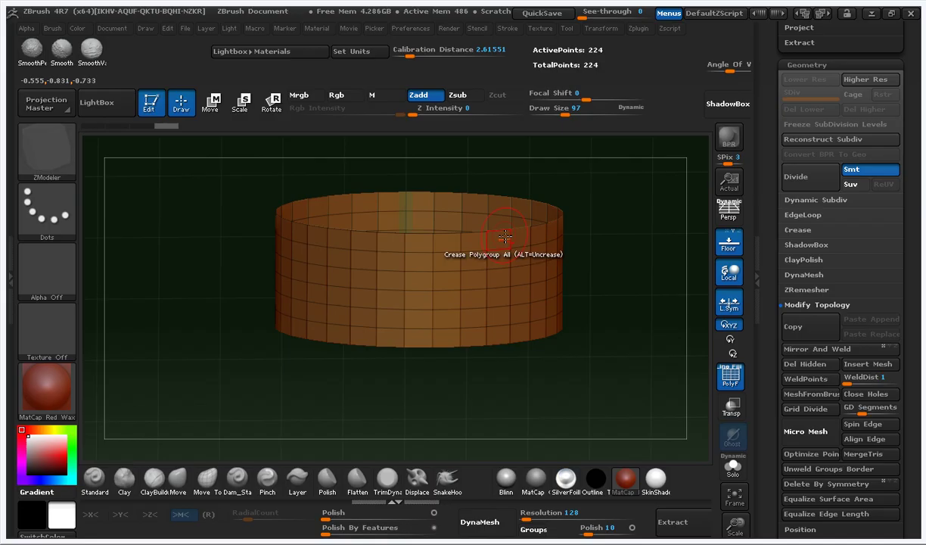
ctrl+right_drag(596, 197, 683, 276)
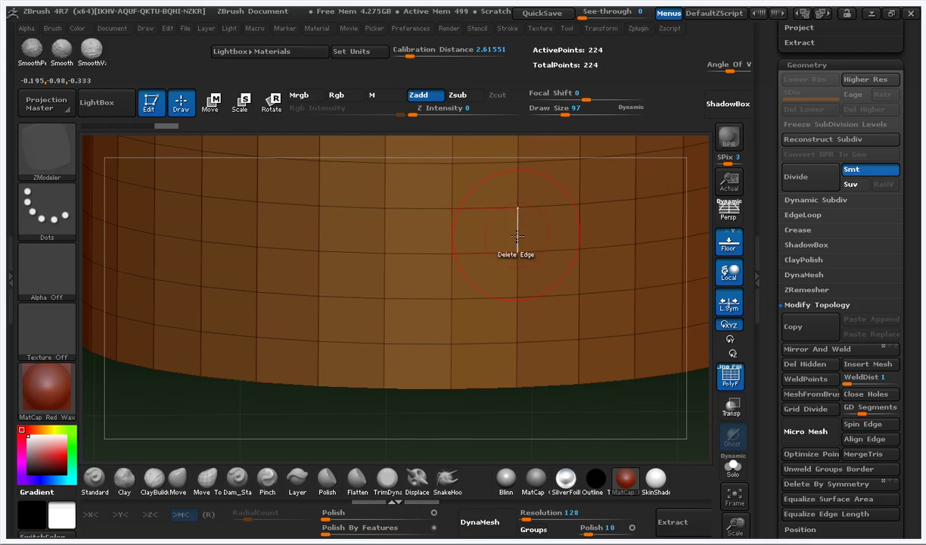
ctrl+right_drag(594, 351, 590, 193)
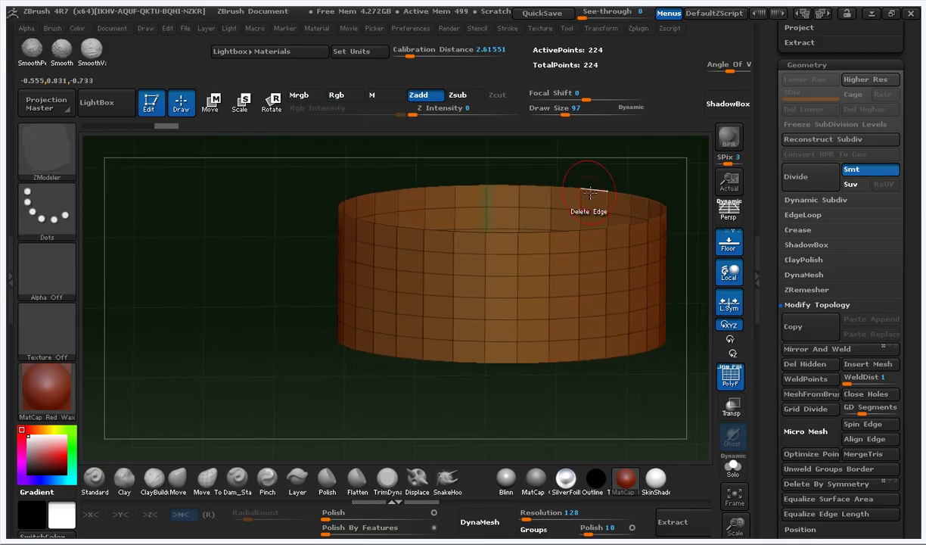
alt+drag(662, 177, 573, 233)
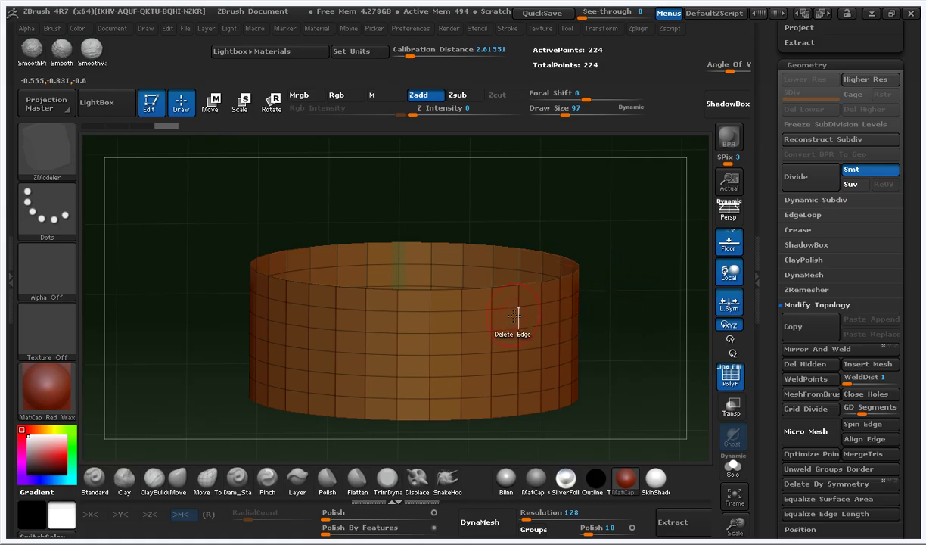
Step: Set the ZModeler polygon action to QMesh with A Single Poly as the target
key(space)
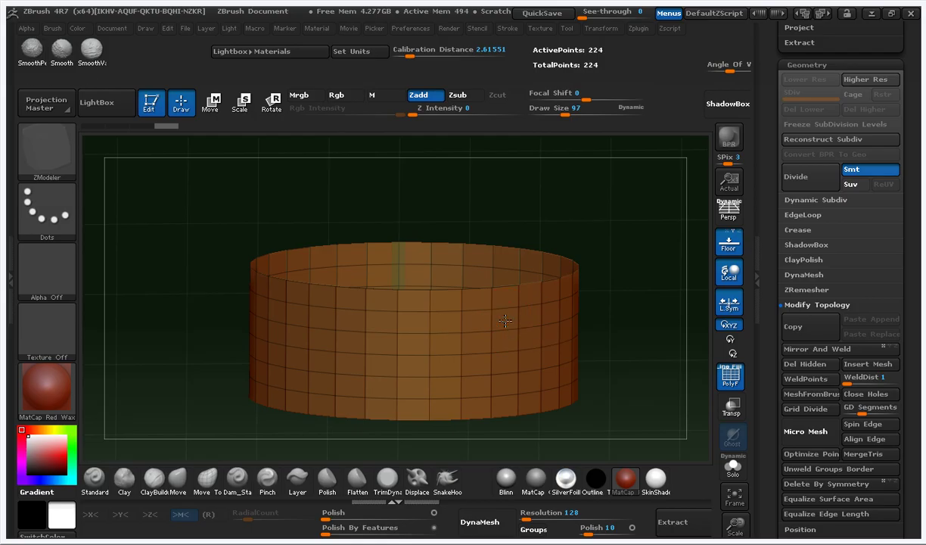
click(505, 324)
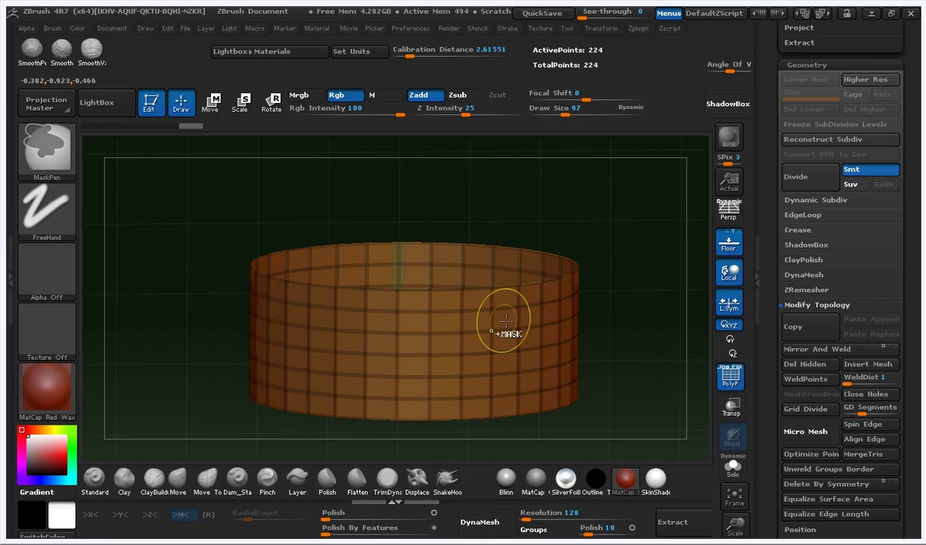
key(space)
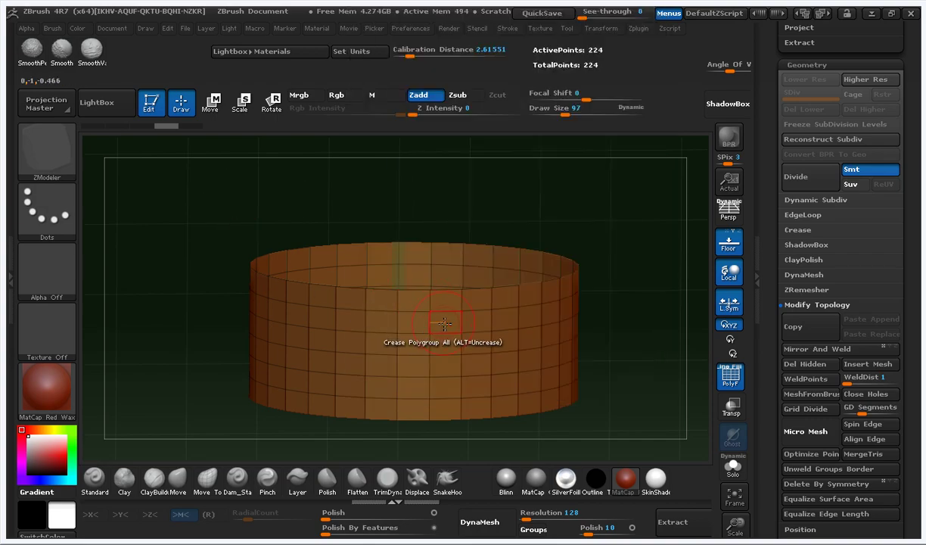
key(space)
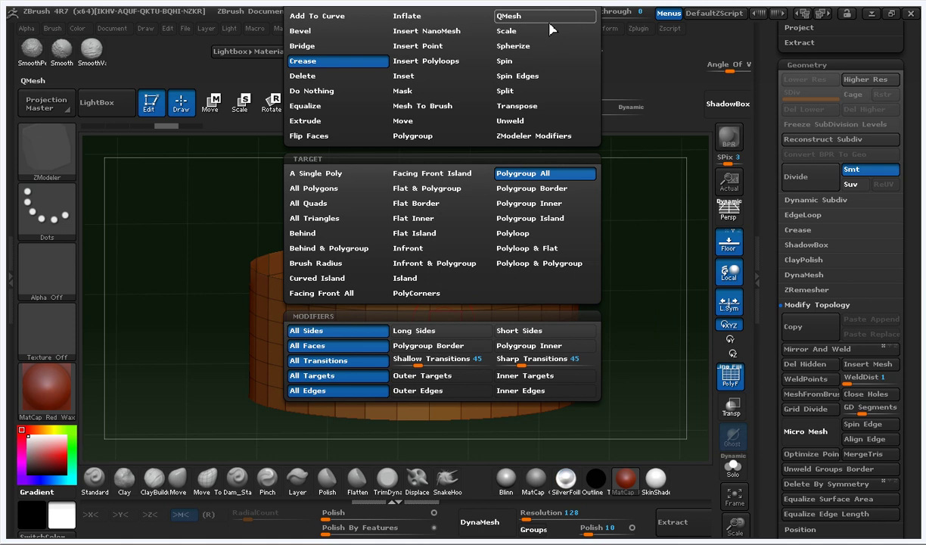
click(540, 19)
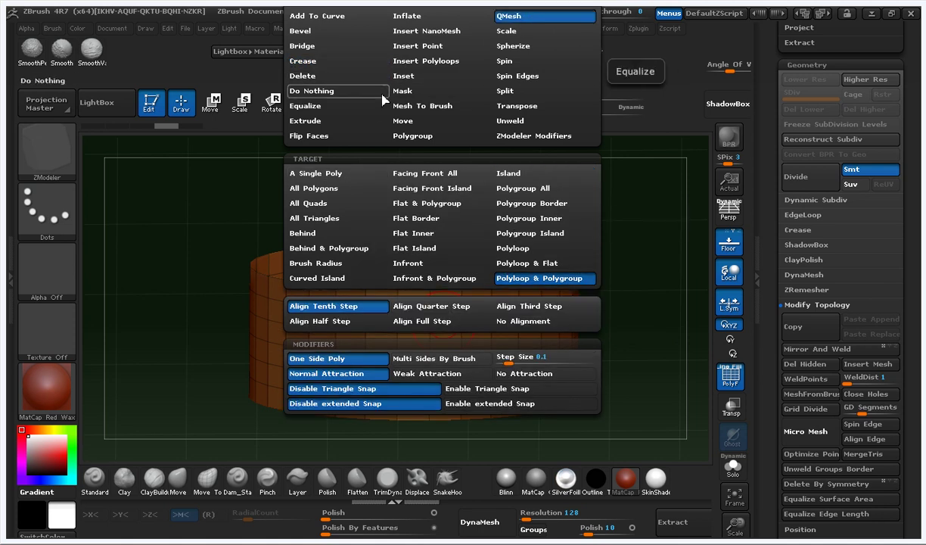
click(326, 180)
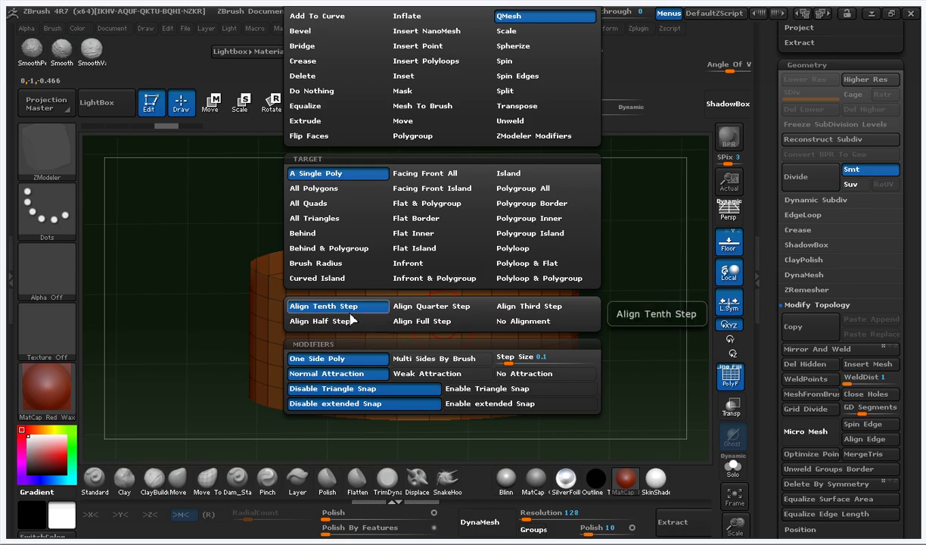
Step: Try QMesh extrusions on two single polygons of the ring's outer wall and undo both
drag(585, 251, 567, 295)
drag(487, 324, 534, 391)
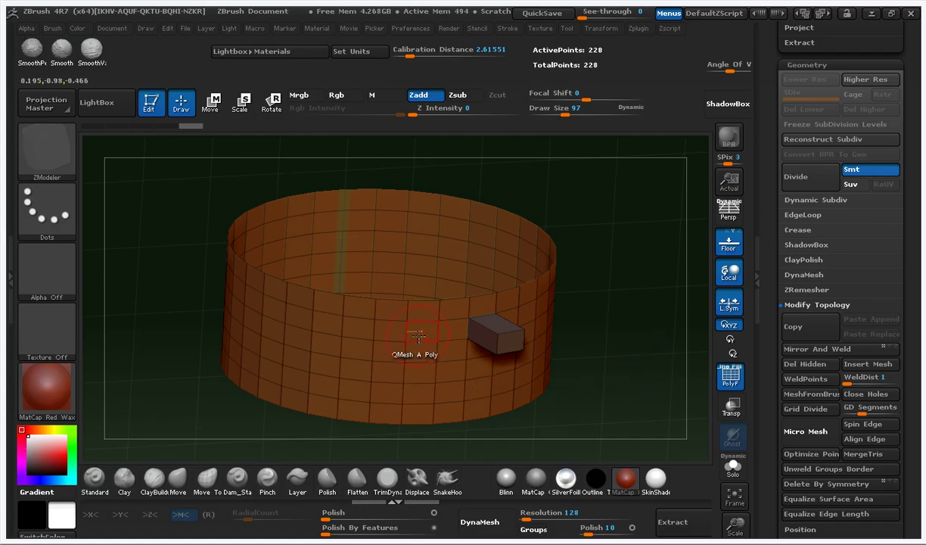
drag(415, 338, 429, 357)
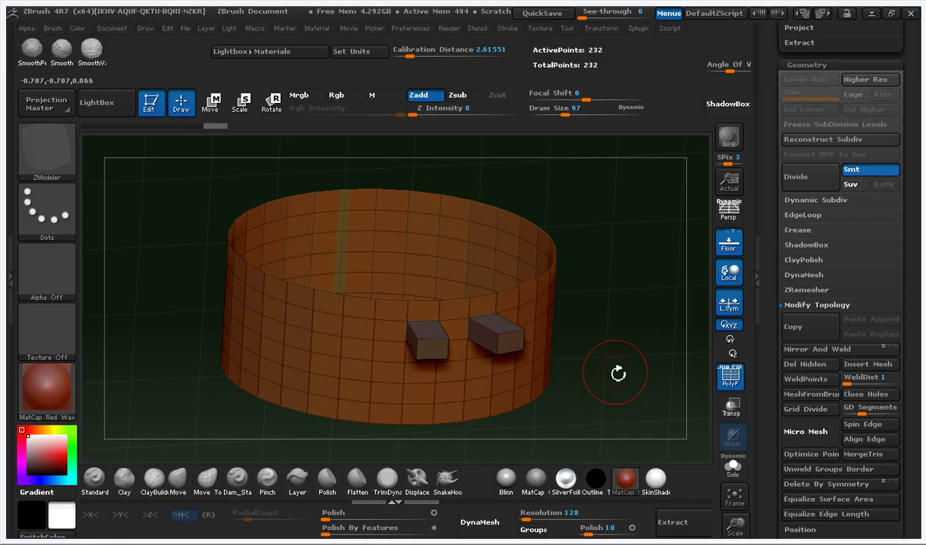
key(ctrl)
key(ctrl+z)
key(ctrl+z)
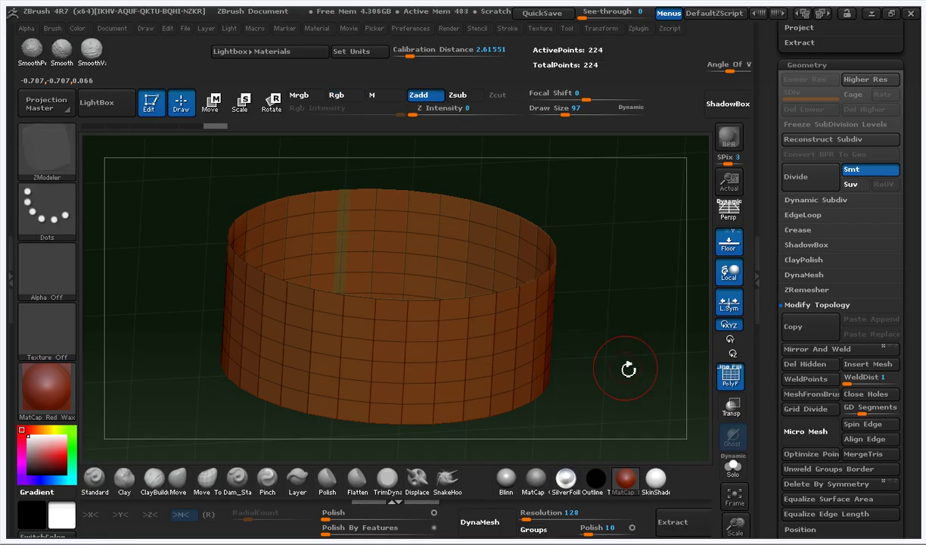
Step: Change the QMesh target to Facing Front All and extrude the ring's front-facing polygons outward from the front view
mouse_move(626, 372)
shift+mouse_down()
mouse_move(643, 317)
mouse_move(558, 201)
shift+mouse_up()
key(space)
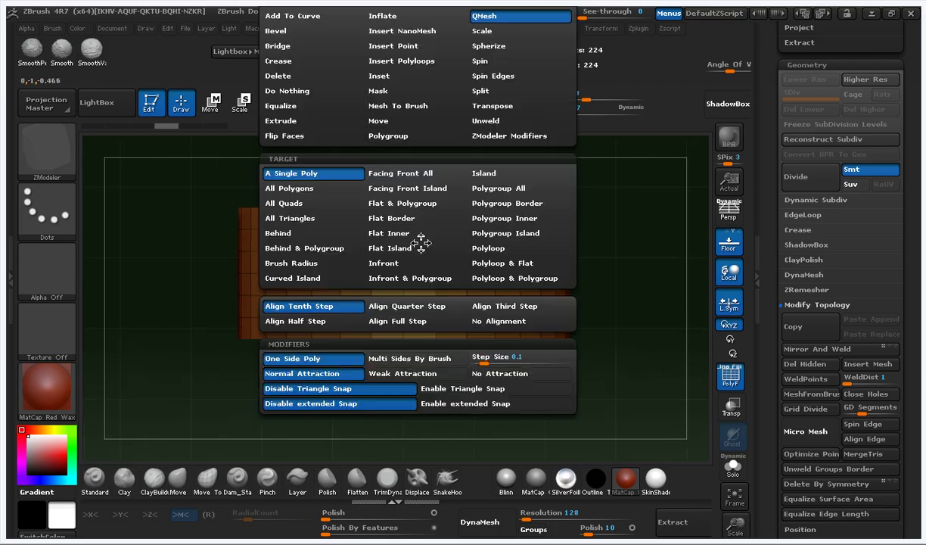
click(401, 173)
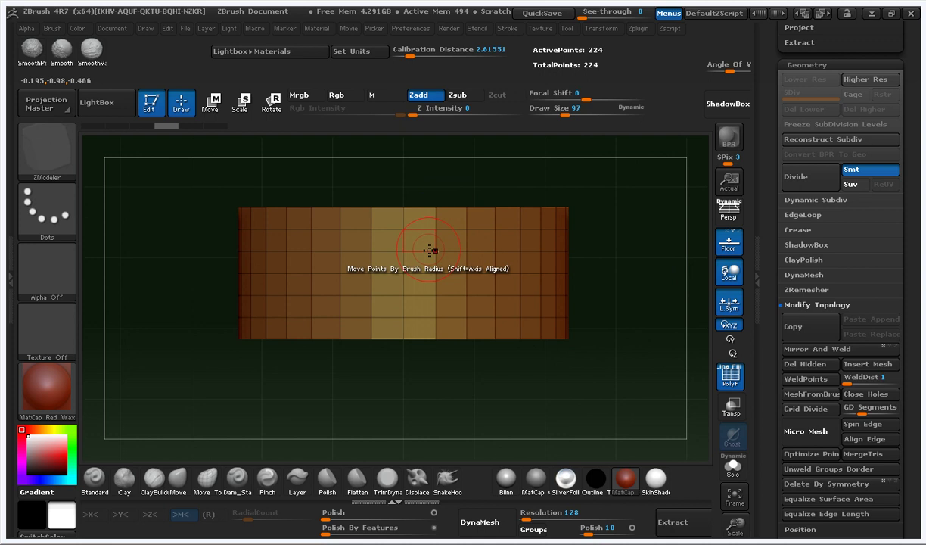
drag(413, 267, 599, 333)
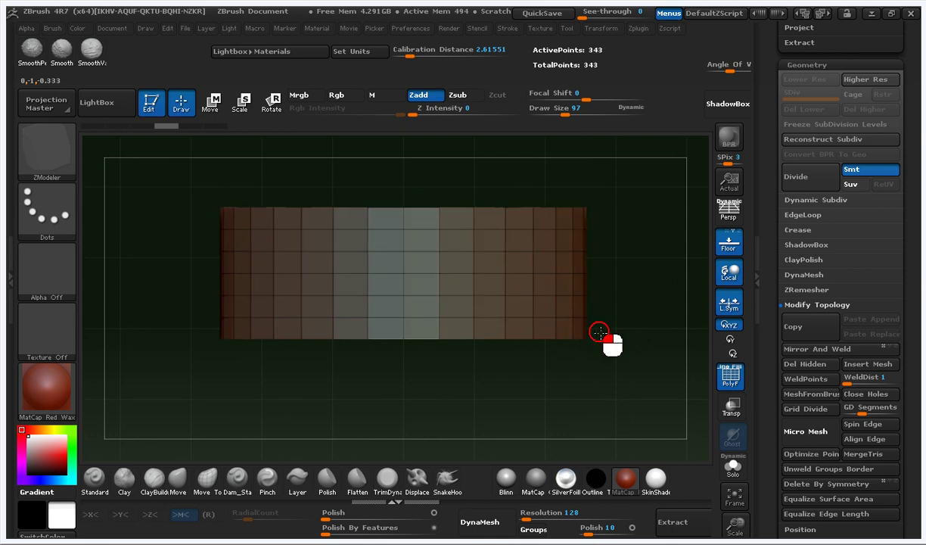
drag(641, 367, 624, 212)
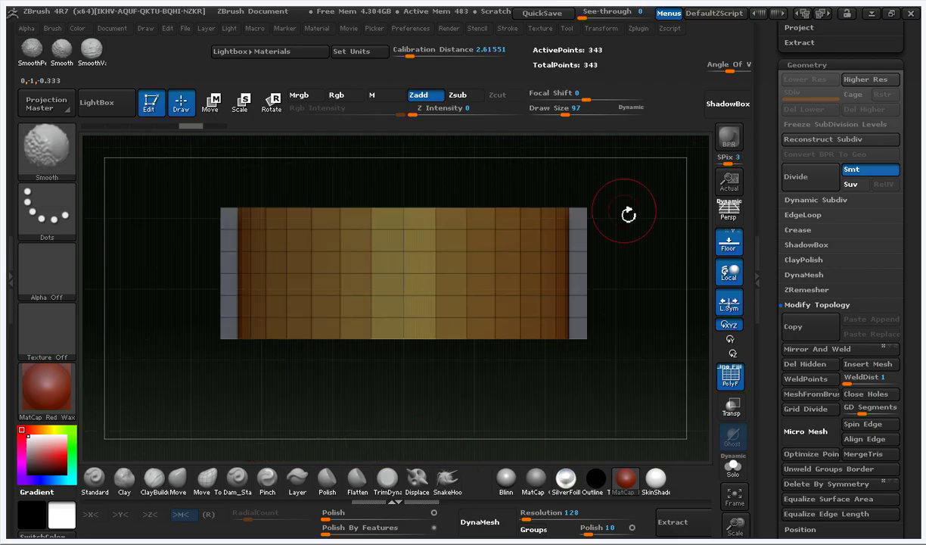
Step: Set the QMesh target to Island, try extruding the ring wall, and undo back to the thin band
key(space)
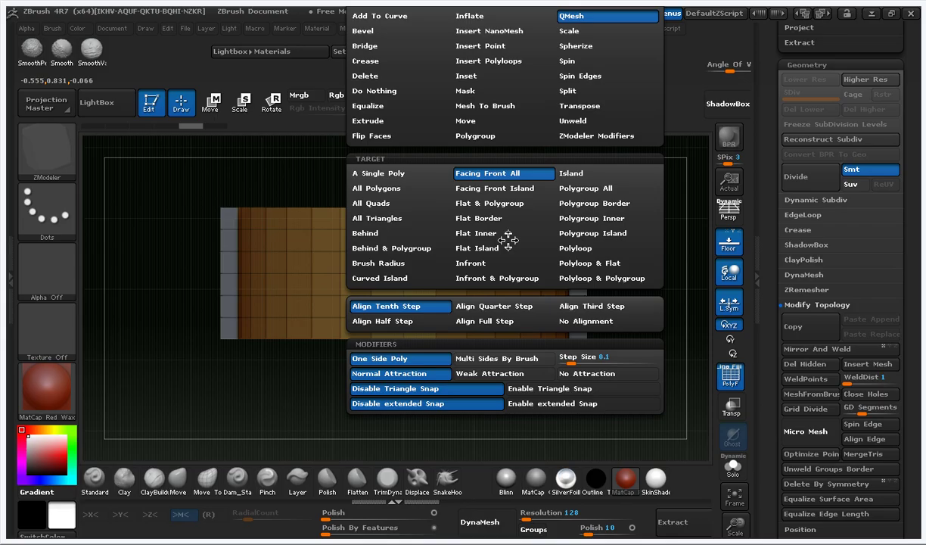
click(573, 174)
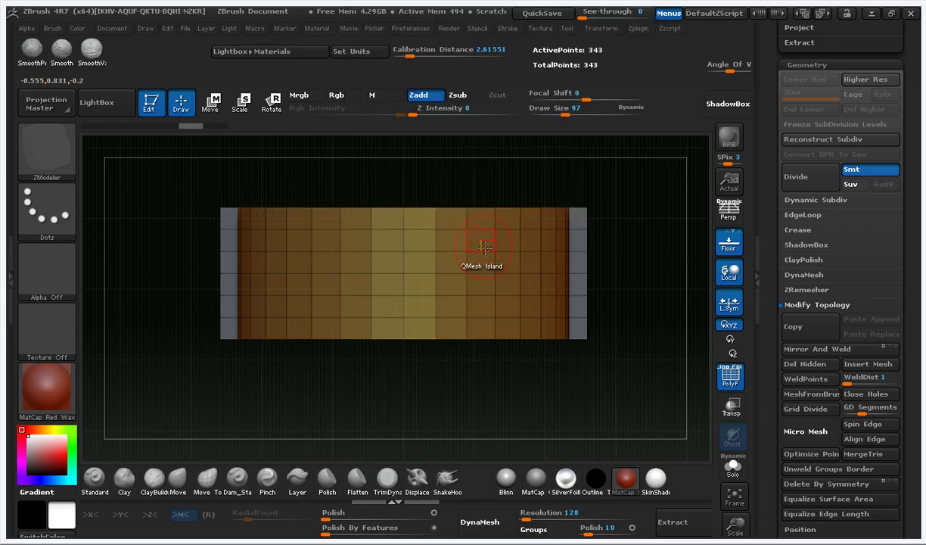
drag(486, 246, 517, 253)
drag(630, 181, 660, 220)
key(ctrl+z)
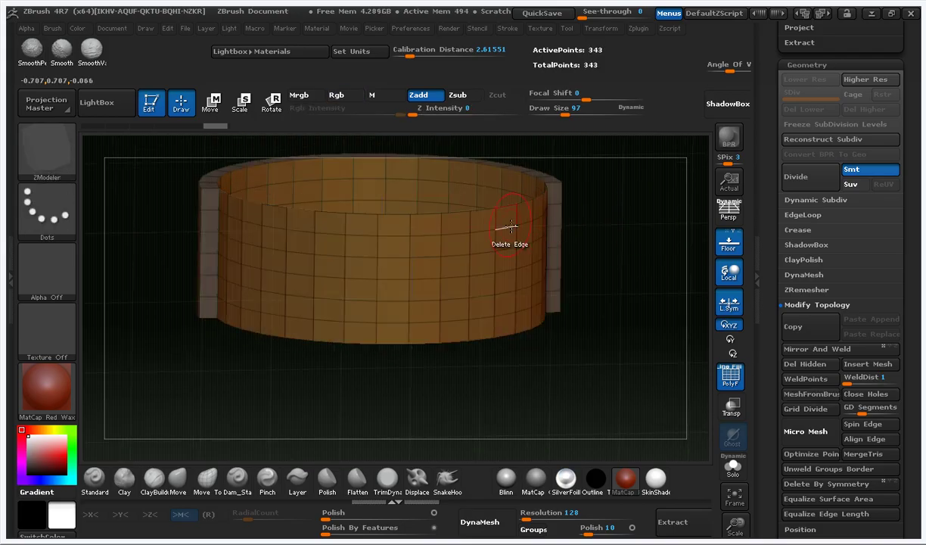
drag(488, 241, 506, 258)
drag(676, 213, 621, 238)
key(ctrl+z)
key(ctrl+z)
Step: Duplicate the ring band subtool twice and work on PM3D_Cylinder3D_4 with the other subtools hidden
drag(869, 198, 916, 241)
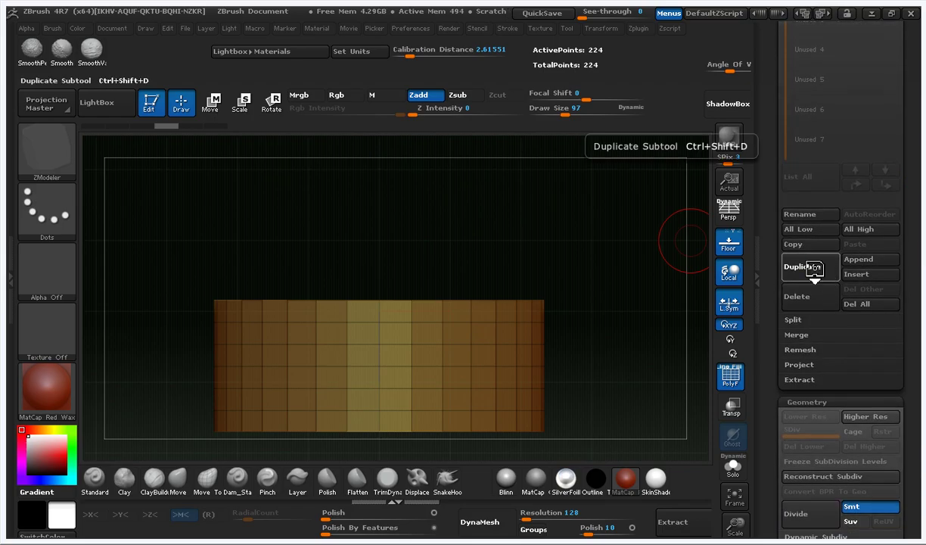
click(817, 272)
click(817, 272)
drag(882, 193, 881, 288)
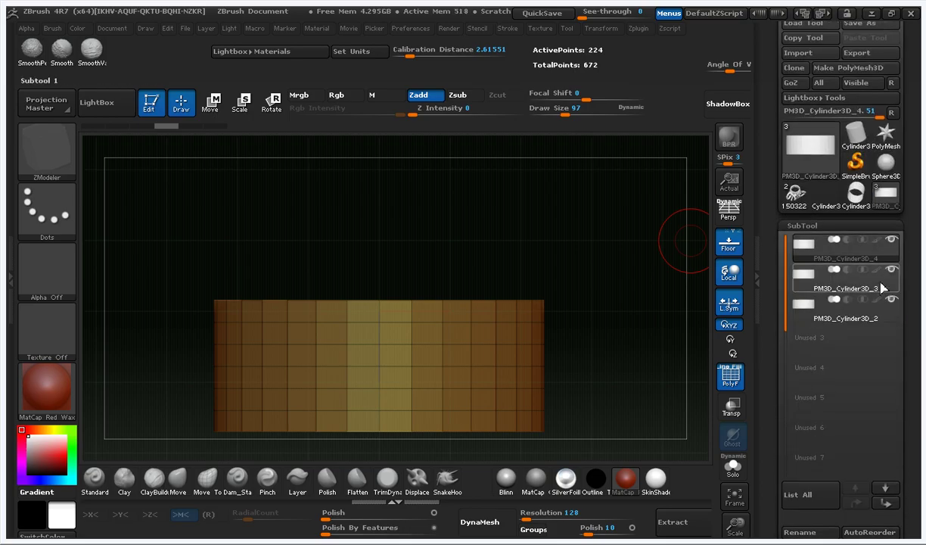
click(893, 281)
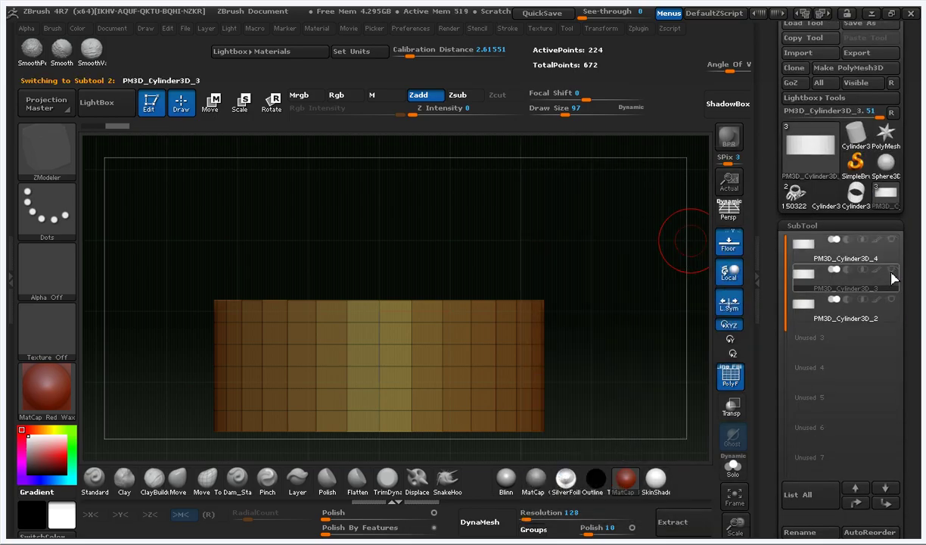
click(866, 255)
Step: Set the QMesh target to All Polygons, extrude the whole band outward, and undo the extrusion
drag(682, 234, 616, 278)
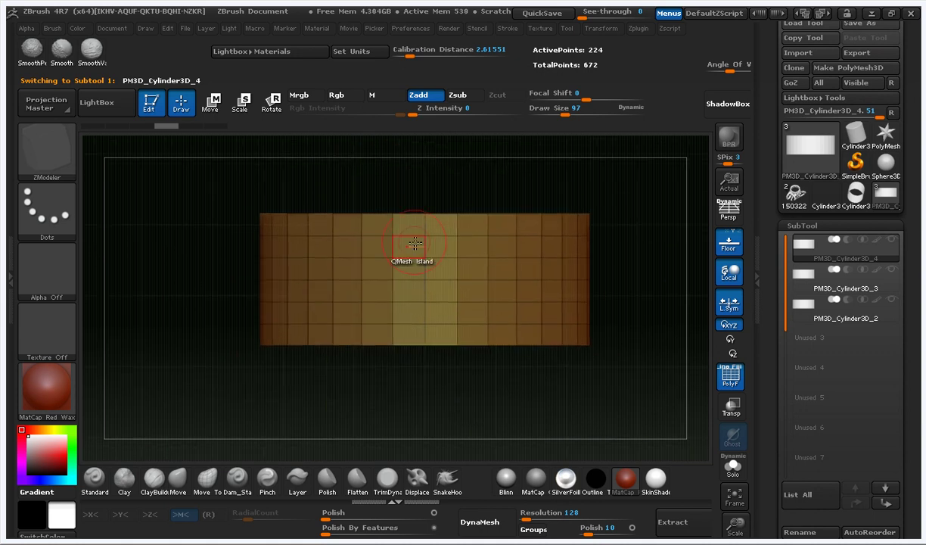
drag(598, 226, 608, 391)
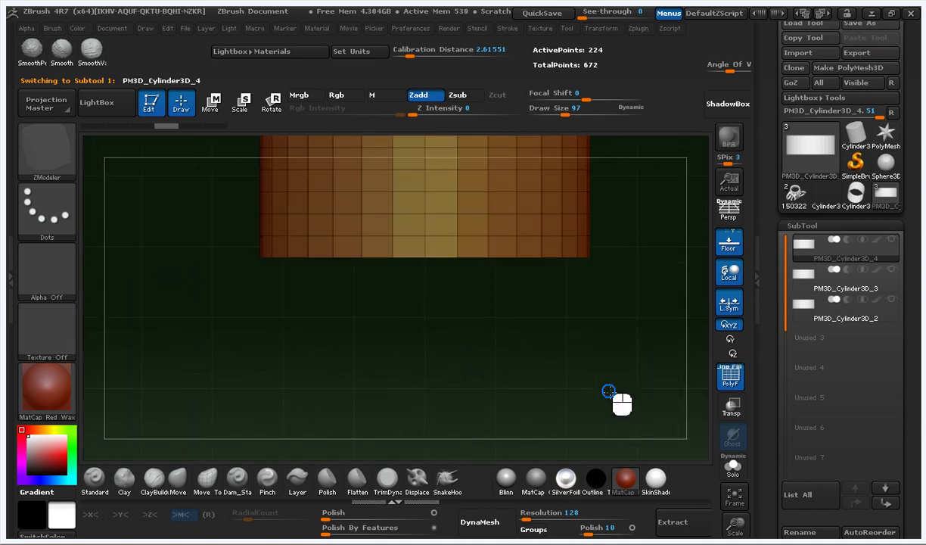
alt+drag(623, 251, 594, 338)
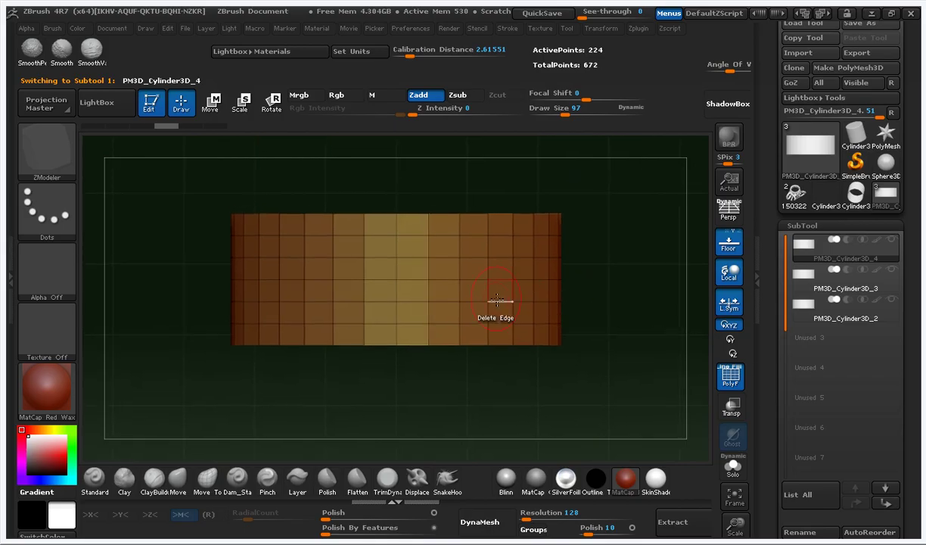
key(space)
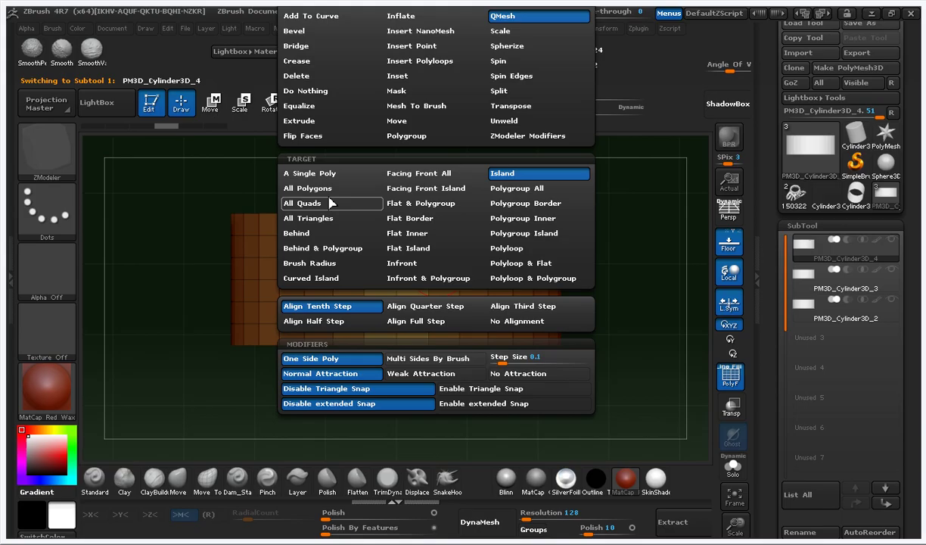
click(306, 187)
drag(585, 195, 606, 249)
click(424, 352)
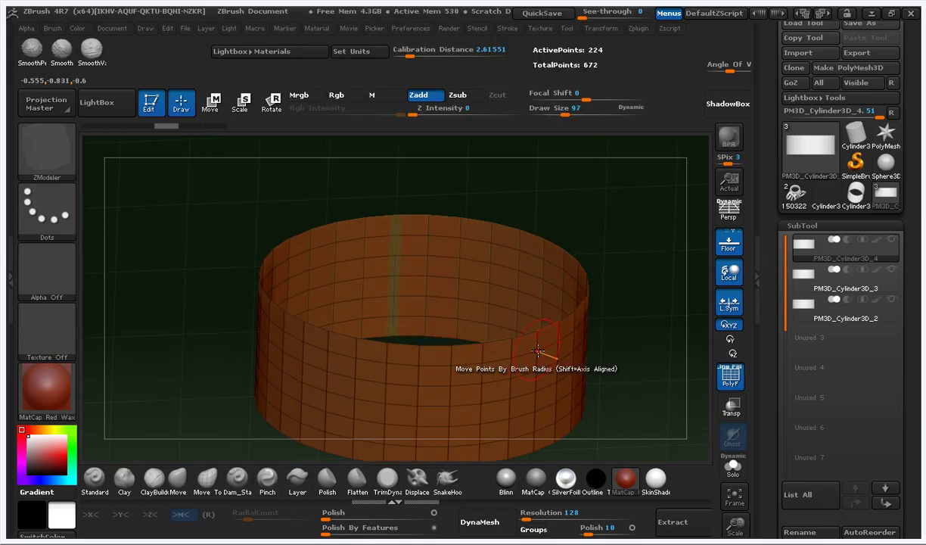
drag(605, 323, 584, 285)
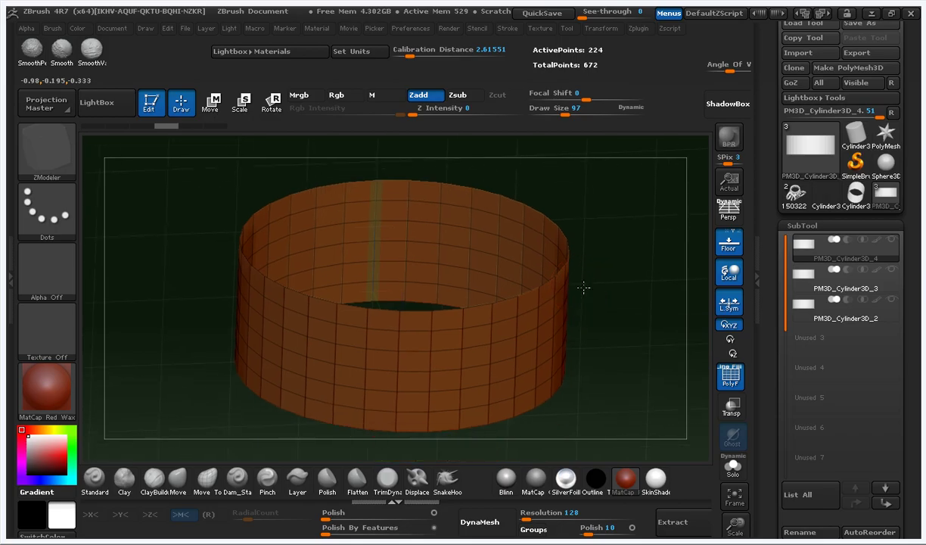
drag(465, 321, 506, 347)
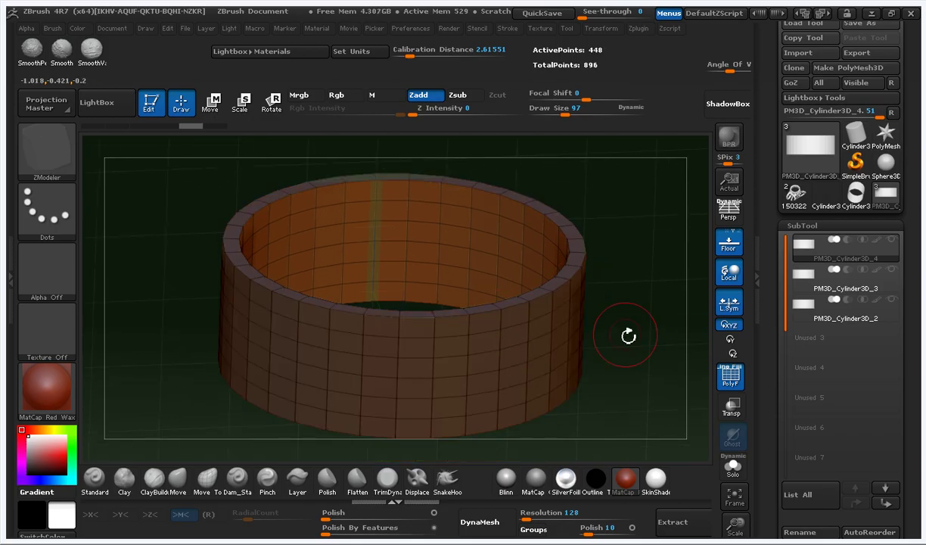
key(ctrl+z)
Step: Try the QMesh target Facing Front Island on the band from the front view and undo it
key(space)
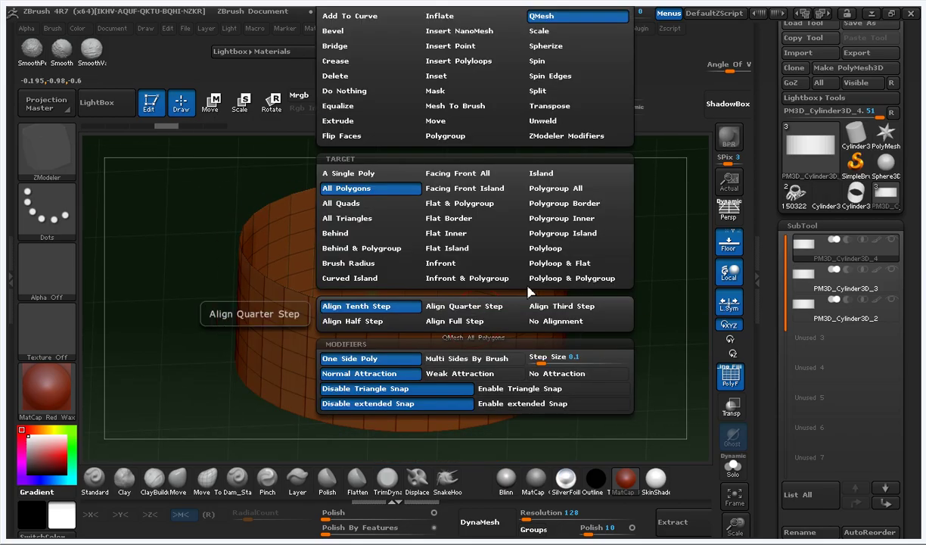
click(460, 189)
click(466, 194)
drag(636, 302, 641, 244)
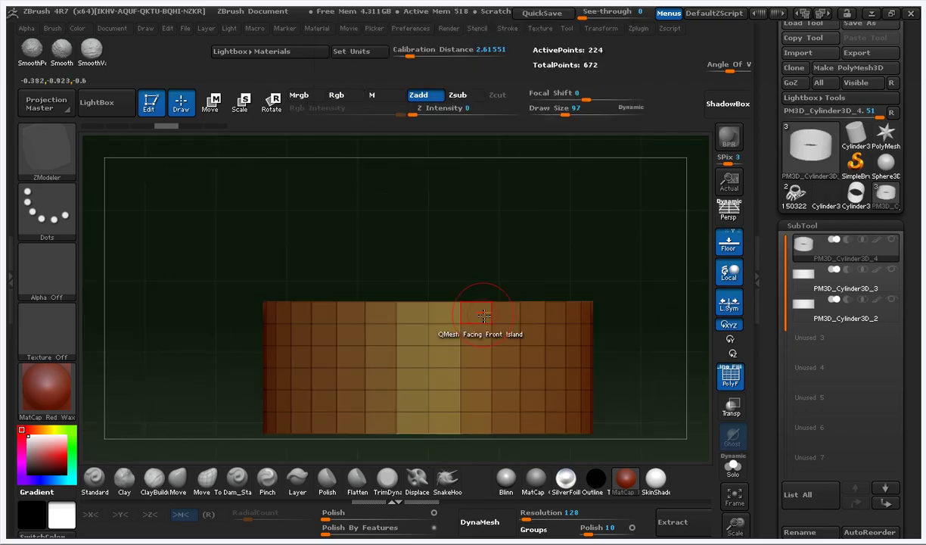
drag(605, 278, 599, 331)
key(ctrl+z)
Step: Set the QMesh target to Polygroup All, extrude the band outward, inspect it, and undo the extrusion
key(space)
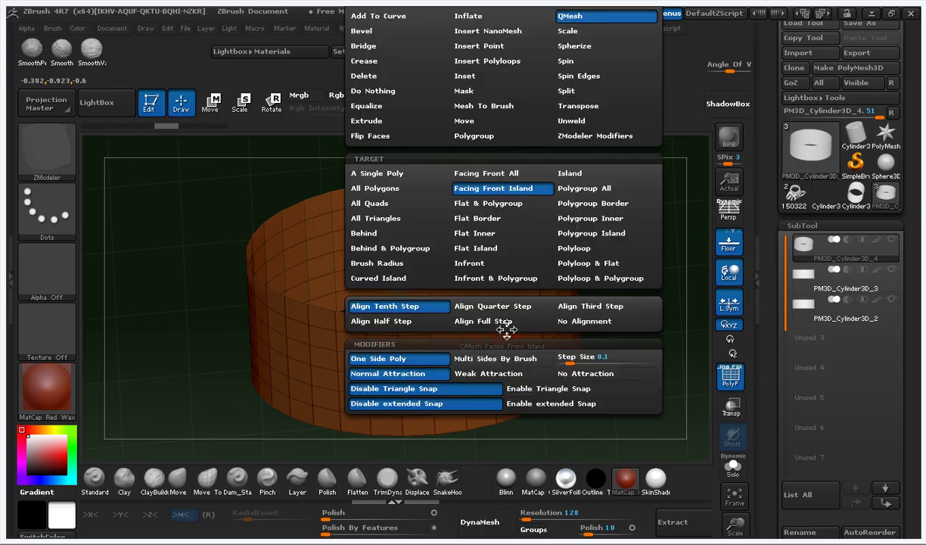
click(581, 191)
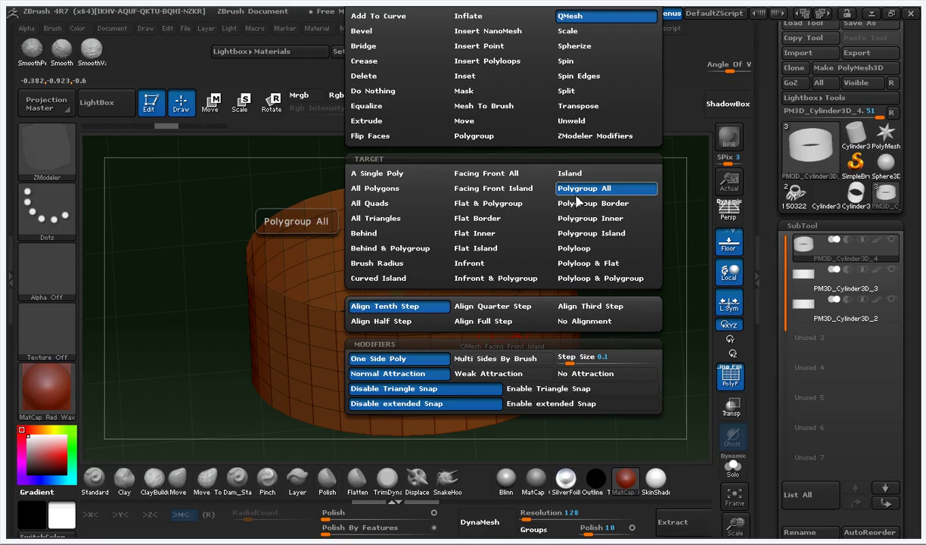
drag(475, 342, 515, 384)
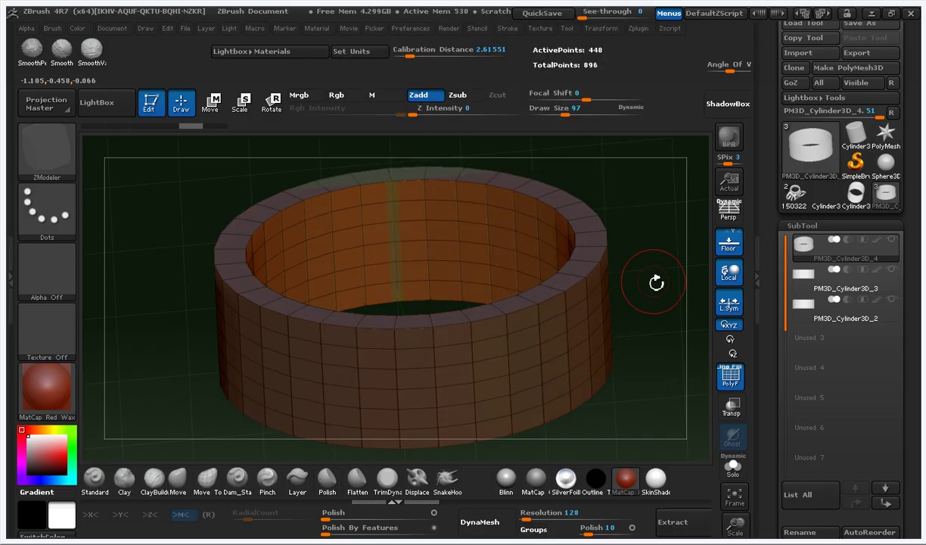
mouse_move(652, 283)
ctrl+right_down()
mouse_move(634, 298)
mouse_move(618, 287)
ctrl+right_up()
drag(634, 327, 630, 348)
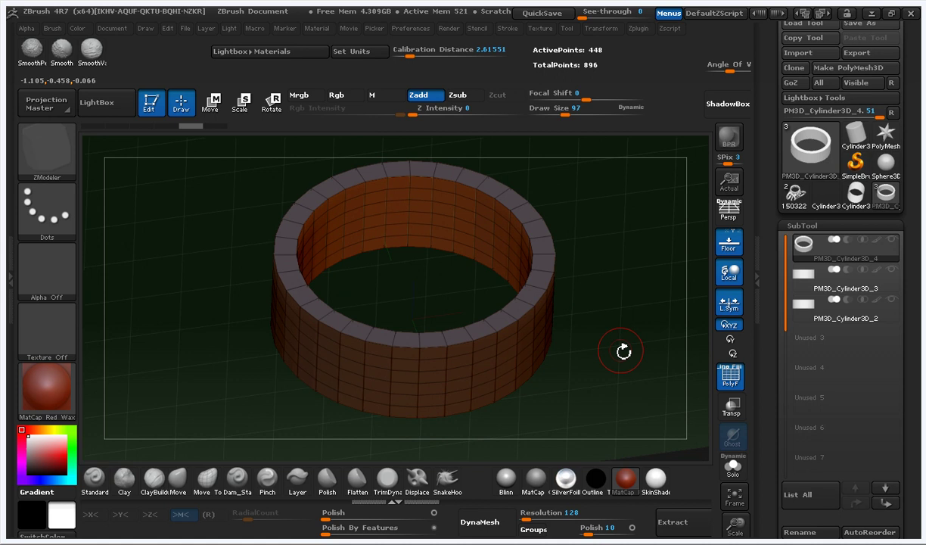
key(ctrl)
key(ctrl+z)
Step: Enable QMesh's Step Size 0.1 modifier and extrude the band's polygroup outward into a subdivided wall about 2.6 mm thick
drag(621, 353, 605, 325)
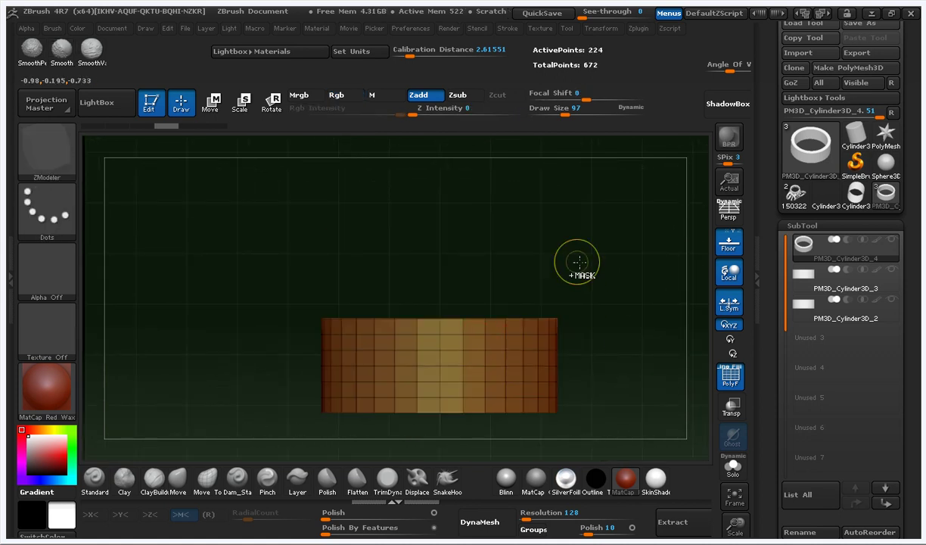
ctrl+right_drag(576, 262, 610, 282)
right_click(610, 281)
drag(571, 254, 405, 370)
key(space)
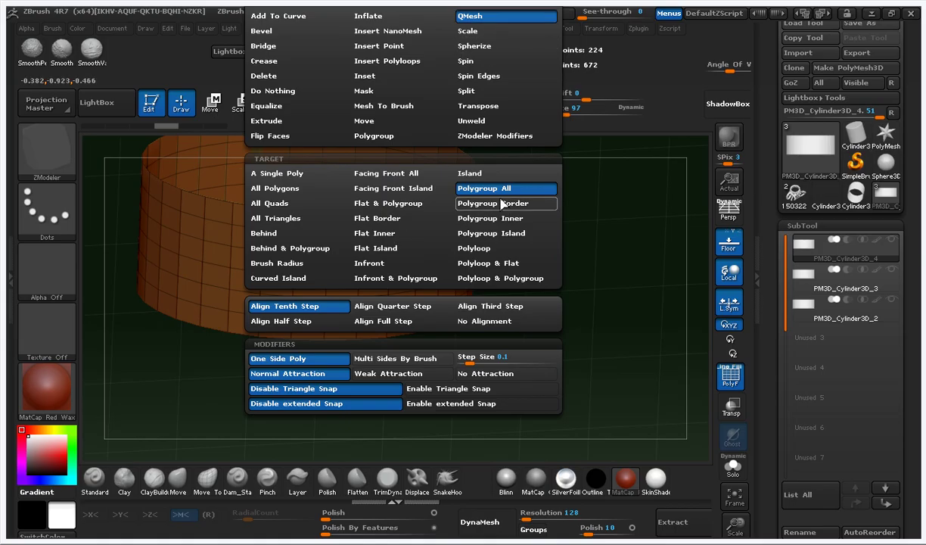
click(492, 357)
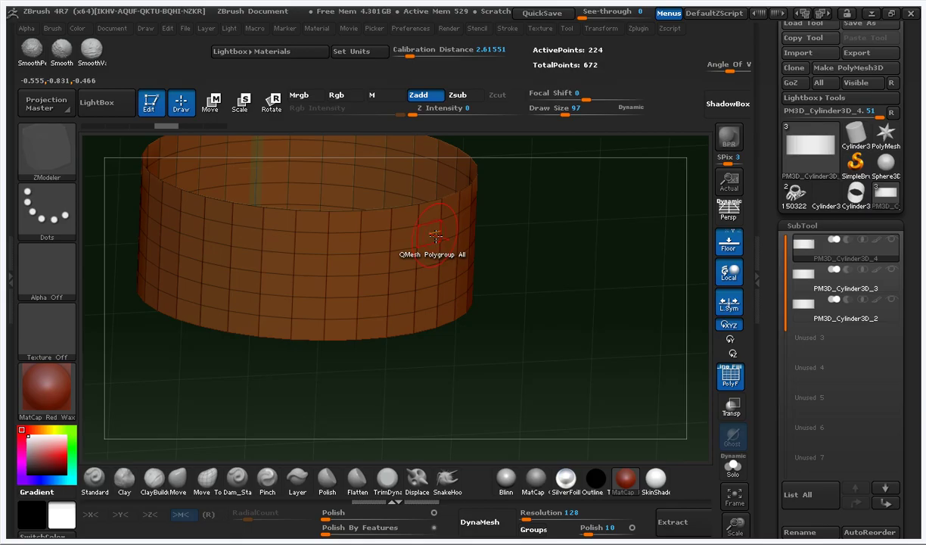
drag(459, 260, 514, 309)
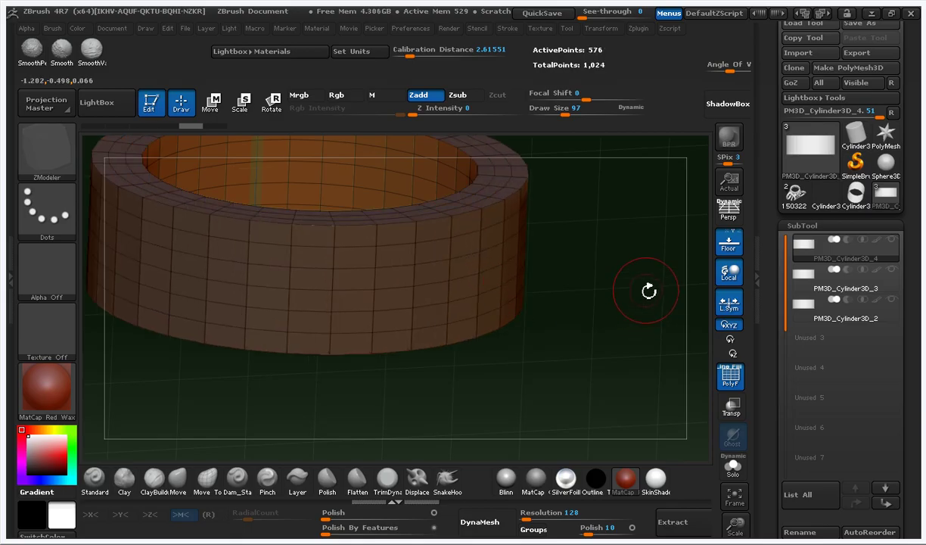
Step: View the thick ring straight along its axis and set the distance units to mm
drag(584, 284, 607, 229)
alt+drag(614, 279, 682, 215)
ctrl+right_drag(531, 300, 445, 273)
drag(445, 272, 285, 141)
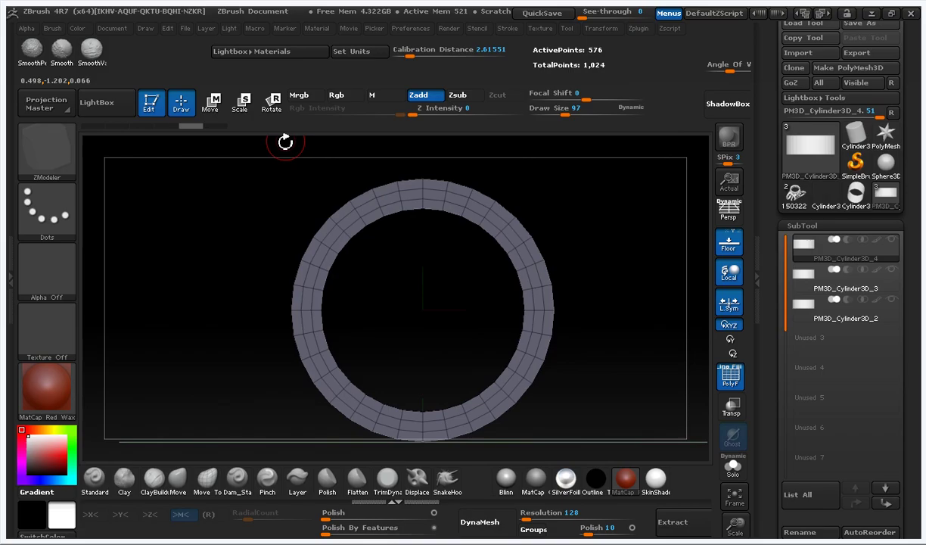
click(362, 53)
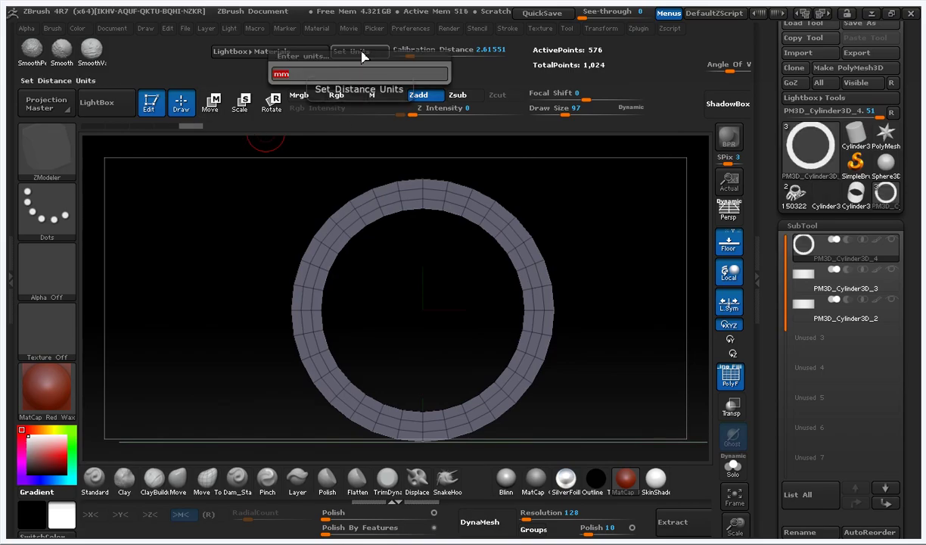
key(Return)
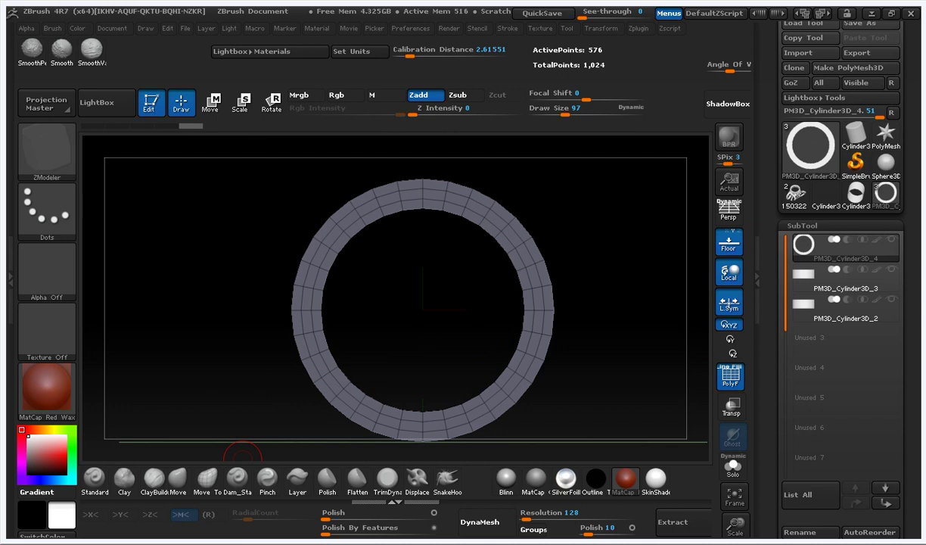
Step: Consult the ring size lengkap.jpg chart and measure the ring's inner diameter with a Transpose line
key(alt+Tab)
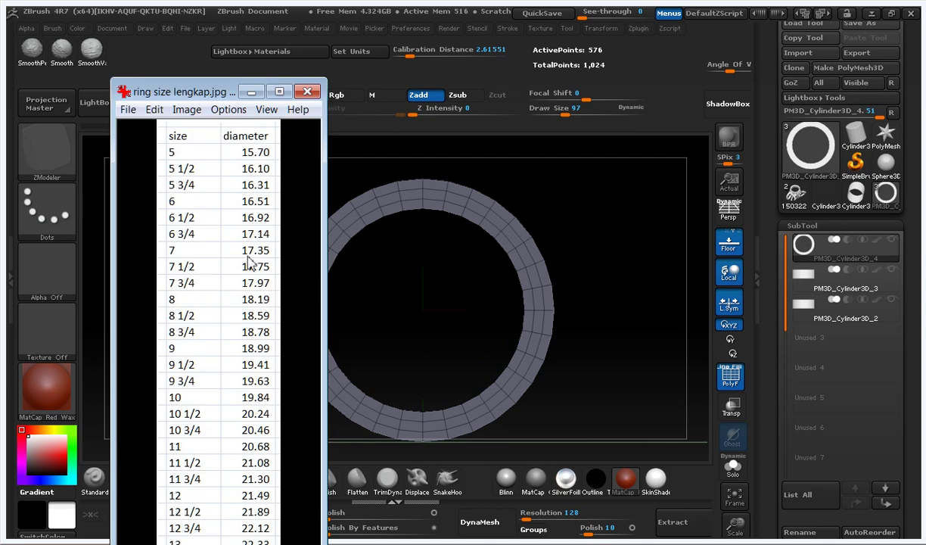
click(255, 92)
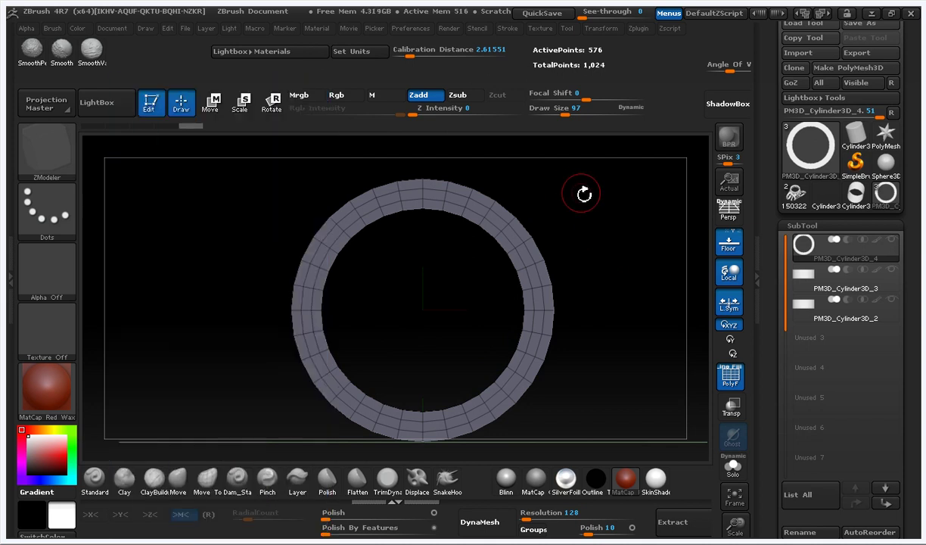
click(211, 100)
ctrl+right_drag(594, 181, 584, 255)
drag(209, 371, 558, 378)
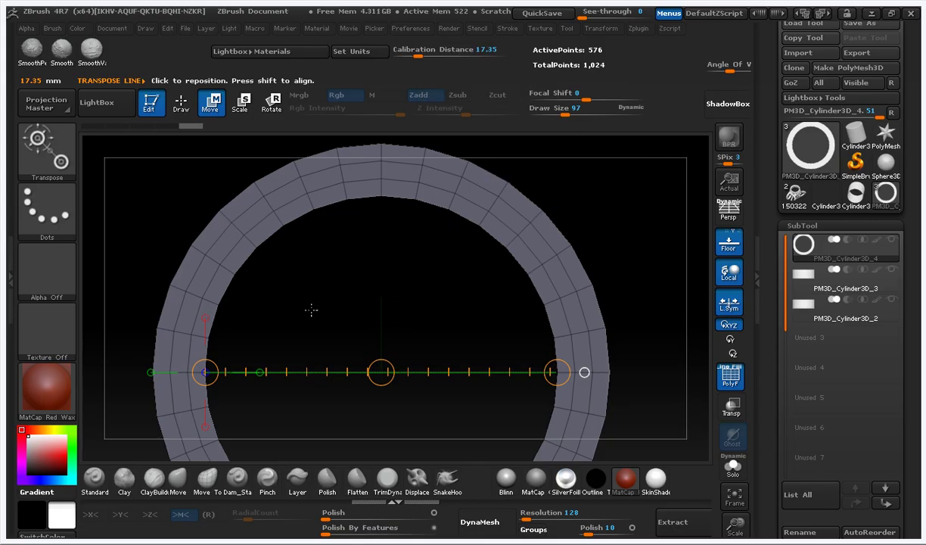
Step: Measure the ring's wall thickness with a horizontal Transpose line from the outer to the inner edge
drag(244, 235, 341, 272)
alt+right_drag(298, 350, 398, 320)
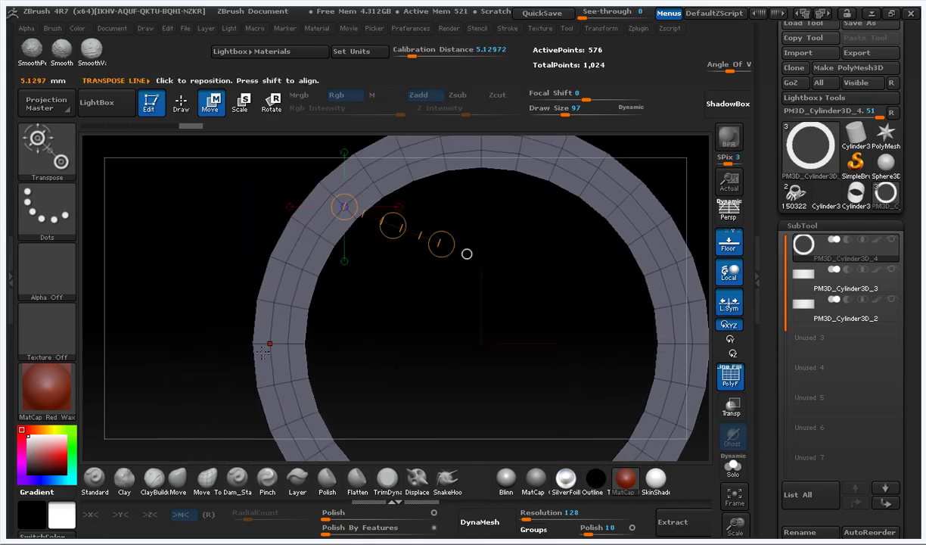
drag(254, 344, 306, 344)
mouse_move(378, 322)
ctrl+right_down()
mouse_move(457, 332)
mouse_move(439, 330)
ctrl+right_up()
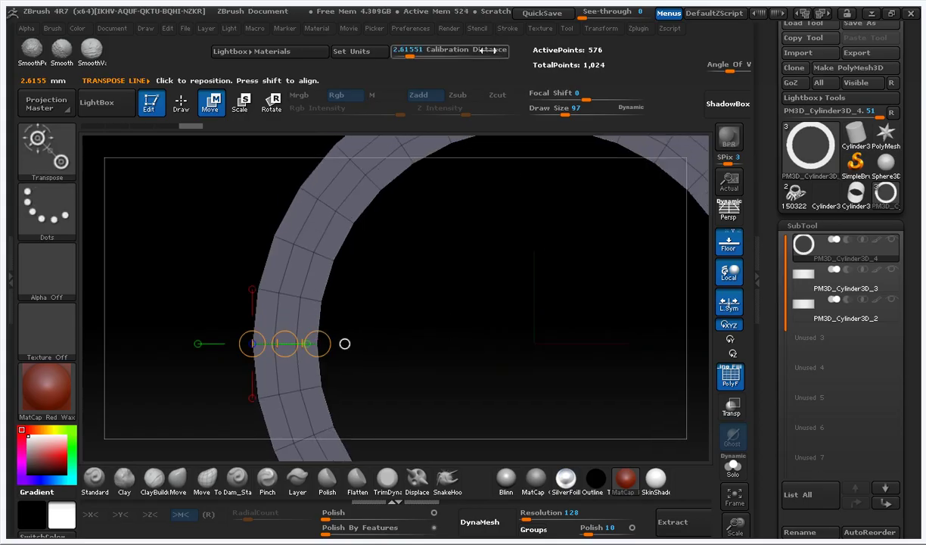
mouse_move(563, 310)
ctrl+right_down()
mouse_move(533, 275)
mouse_move(577, 234)
mouse_move(571, 317)
ctrl+right_up()
Step: Return to the ZModeler brush, set the QMesh target to Polygroup Border, and extrude both border rows of the outer wall outward
click(182, 105)
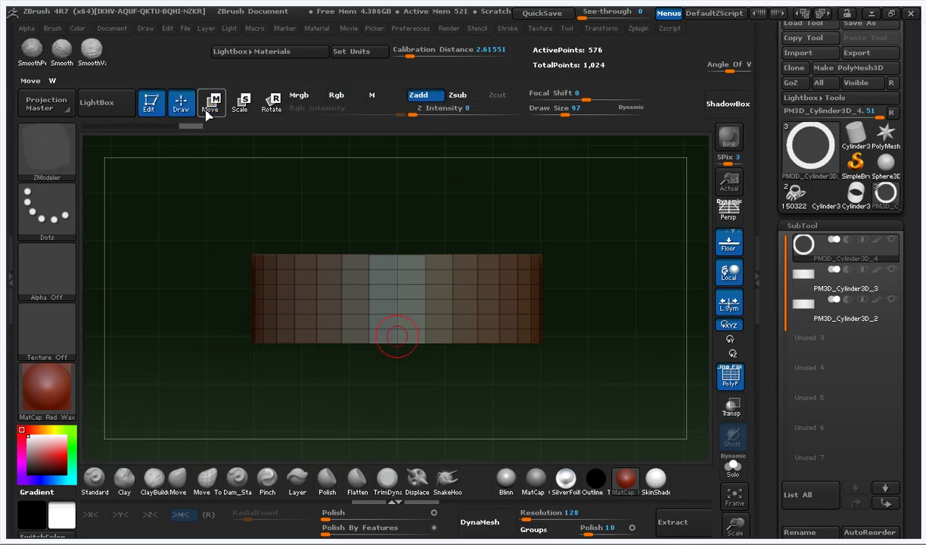
ctrl+right_drag(411, 191, 481, 225)
key(space)
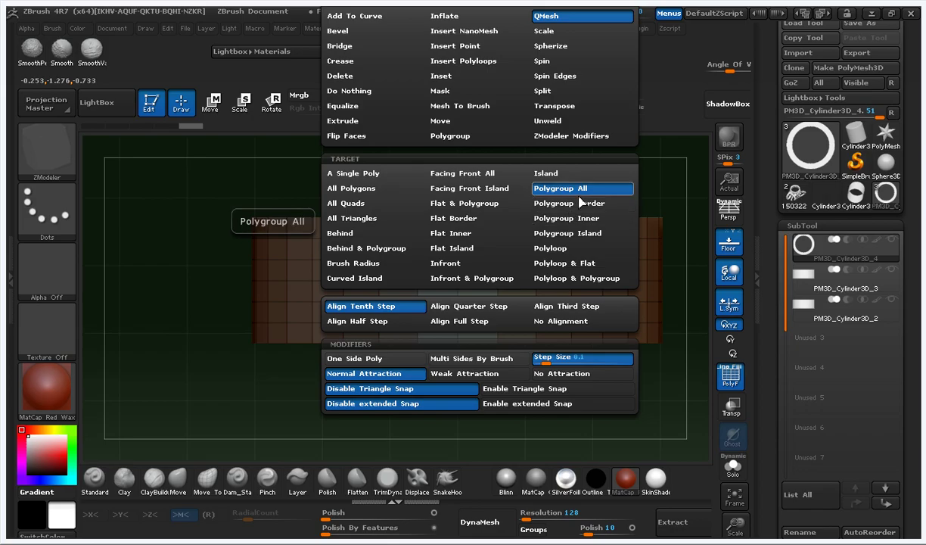
click(576, 212)
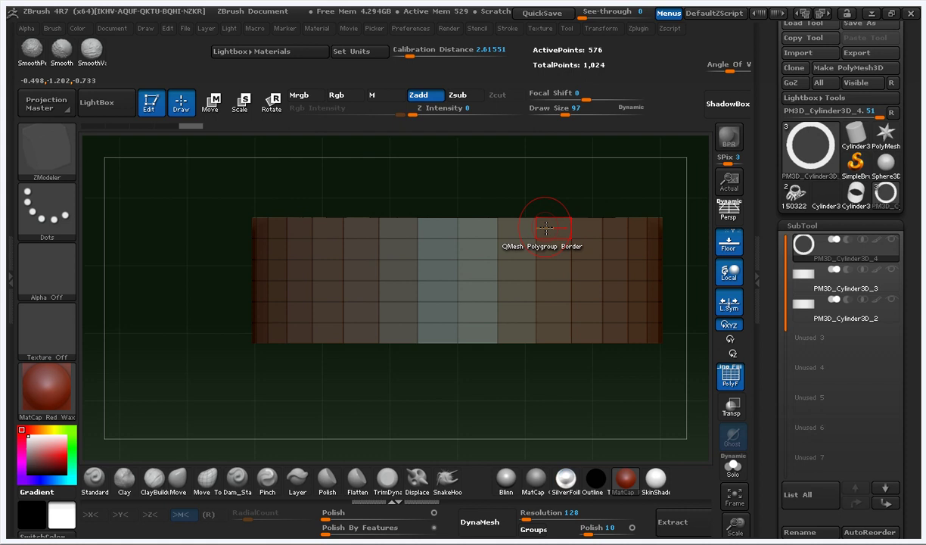
drag(537, 229, 589, 242)
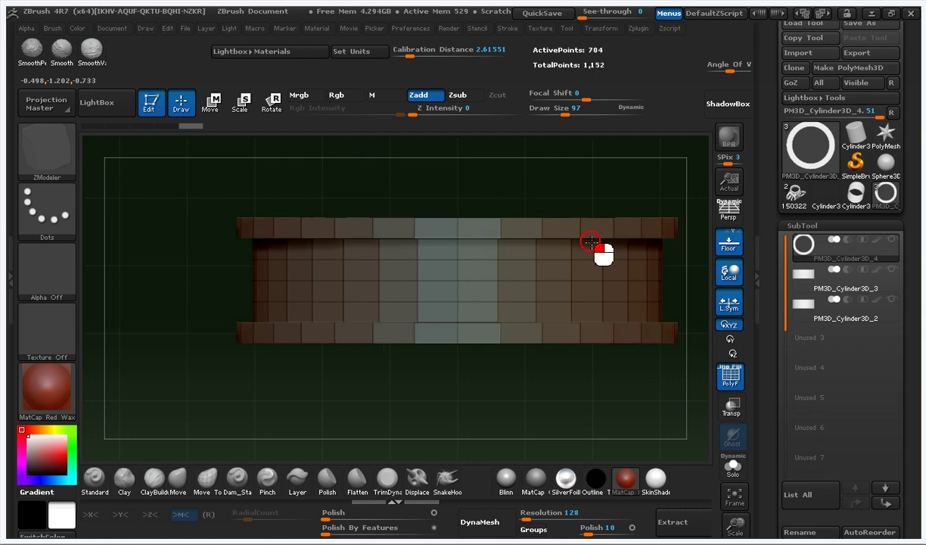
Step: Try QMesh with the Polygroup Inner target on the outer wall's middle rows, and undo the wall extrusions back to the plain thick ring
drag(589, 206, 643, 283)
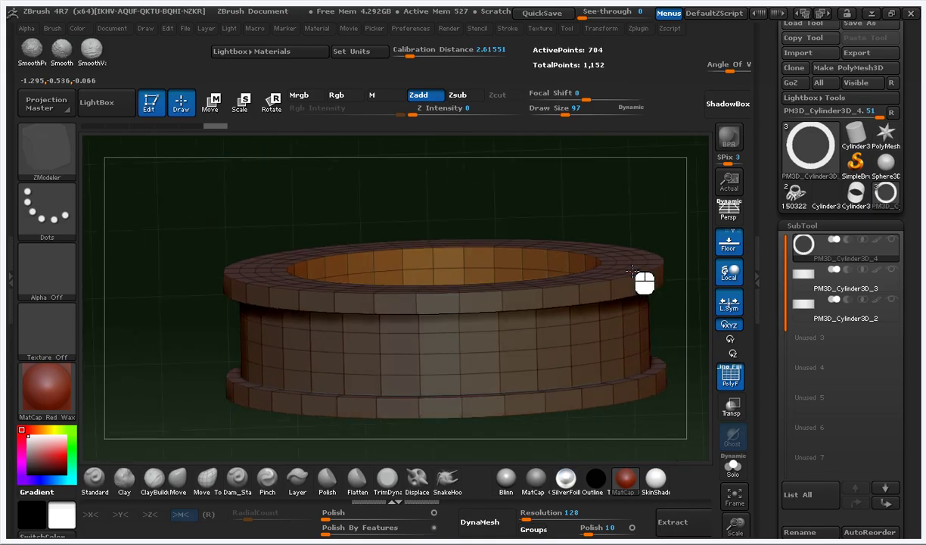
key(space)
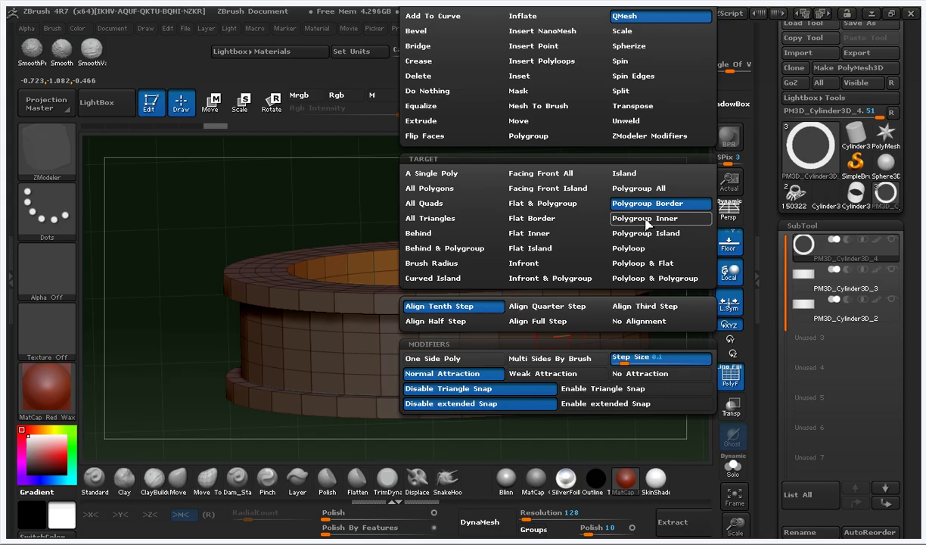
click(639, 225)
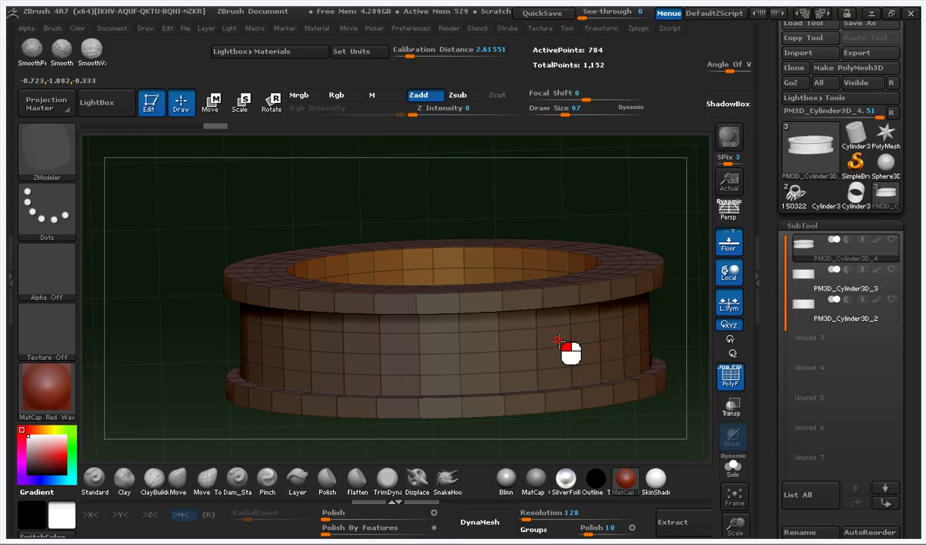
click(584, 357)
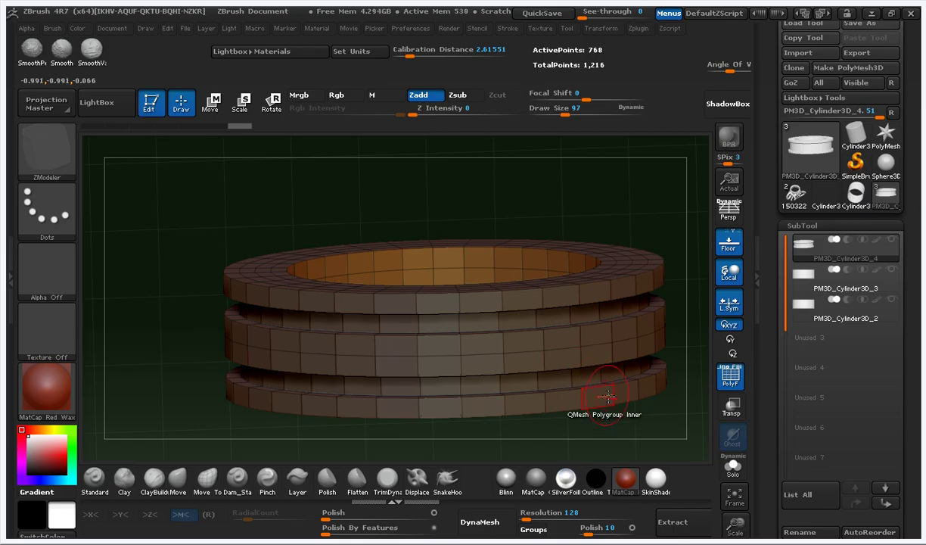
click(602, 384)
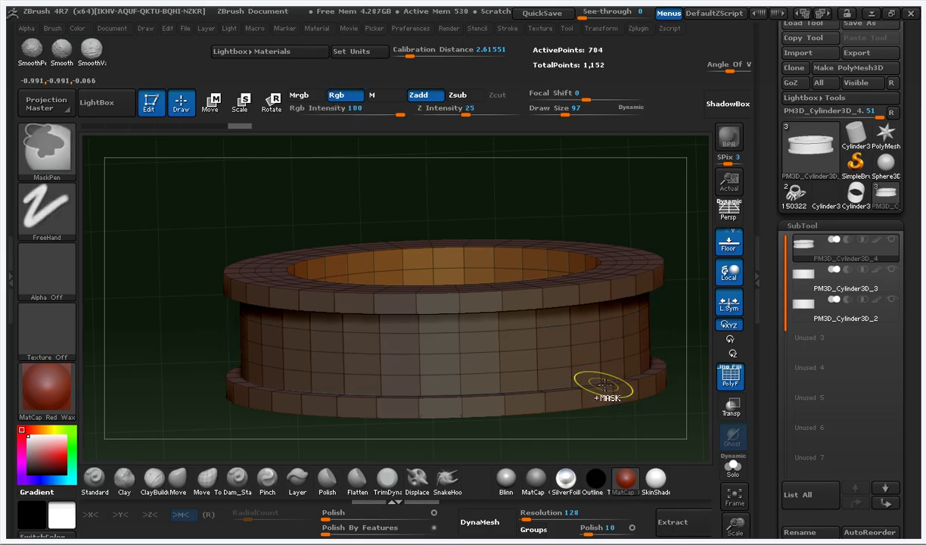
click(601, 386)
click(603, 386)
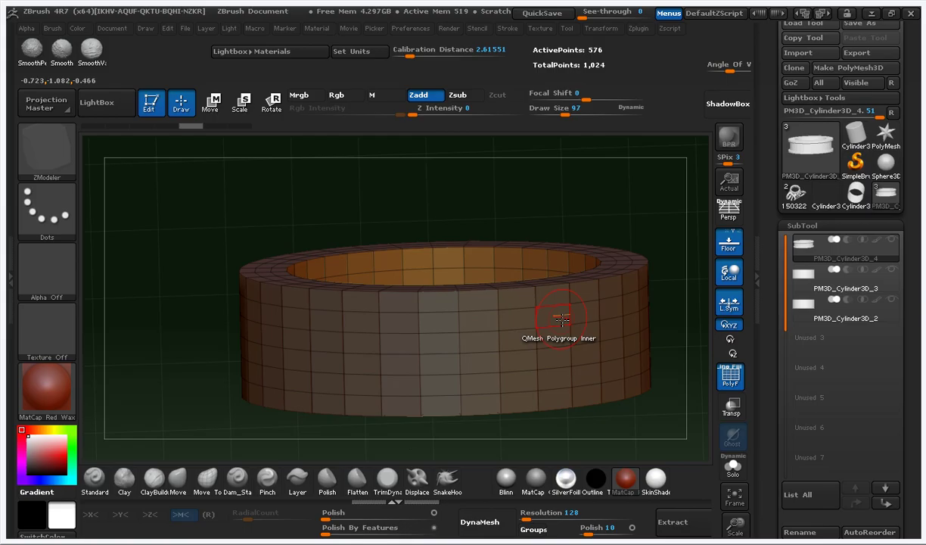
Step: Try QMesh with the Polygroup Island target on the outer wall, and step through the edit history back to the plain thick ring
key(space)
click(662, 235)
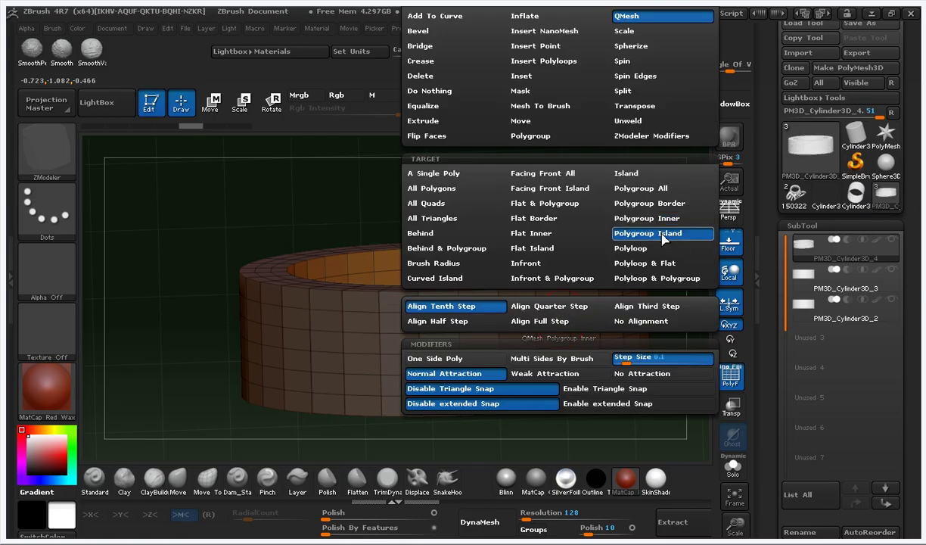
drag(522, 324, 604, 398)
key(ctrl+z)
key(ctrl+z)
key(ctrl+z)
key(ctrl+z)
key(ctrl+z)
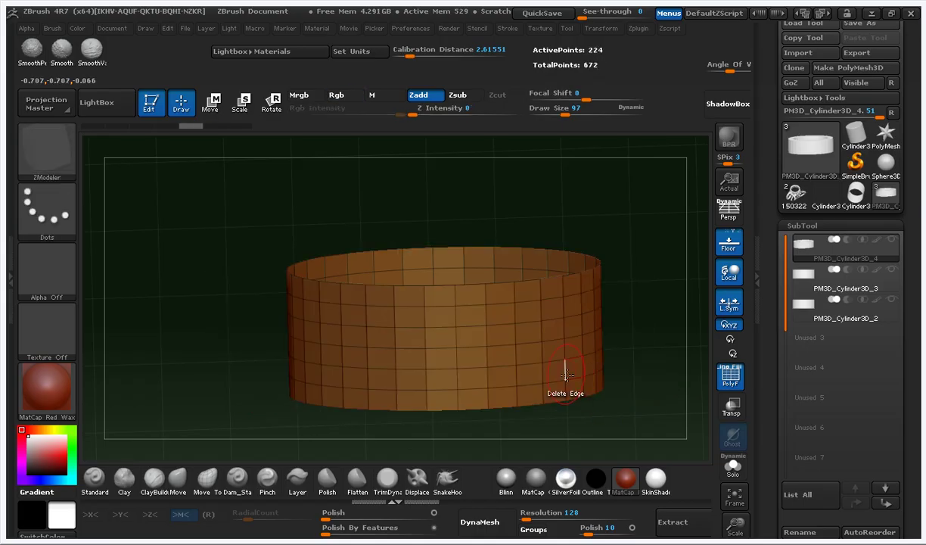
shift+drag(631, 344, 643, 314)
key(ctrl+shift+z)
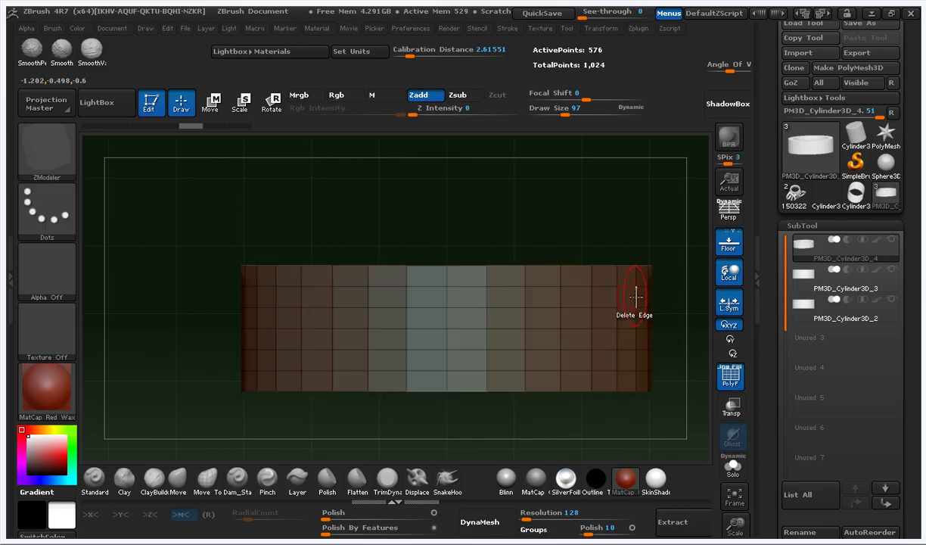
Step: Try QMesh with the Polyloop target by extruding the second row of the outer wall outward, and undo the extrusion
drag(634, 233, 560, 199)
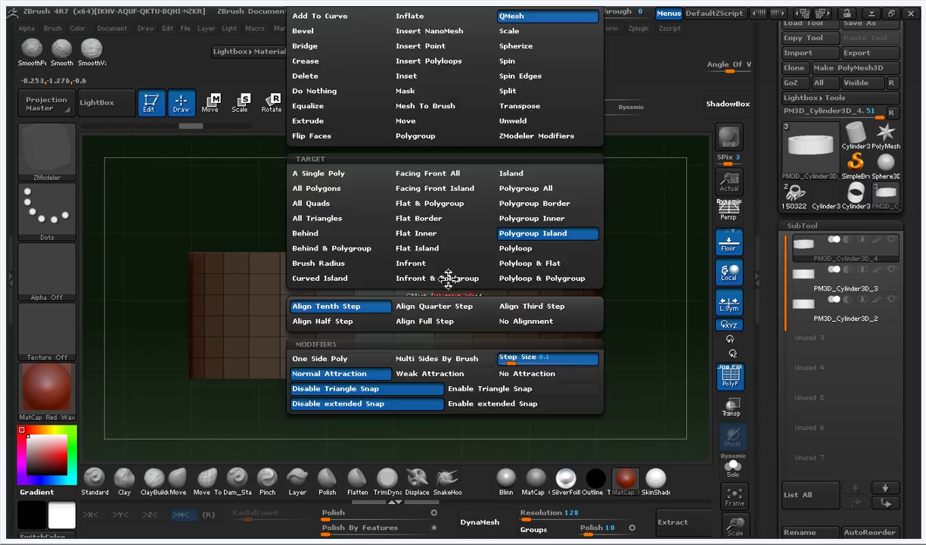
key(space)
click(526, 249)
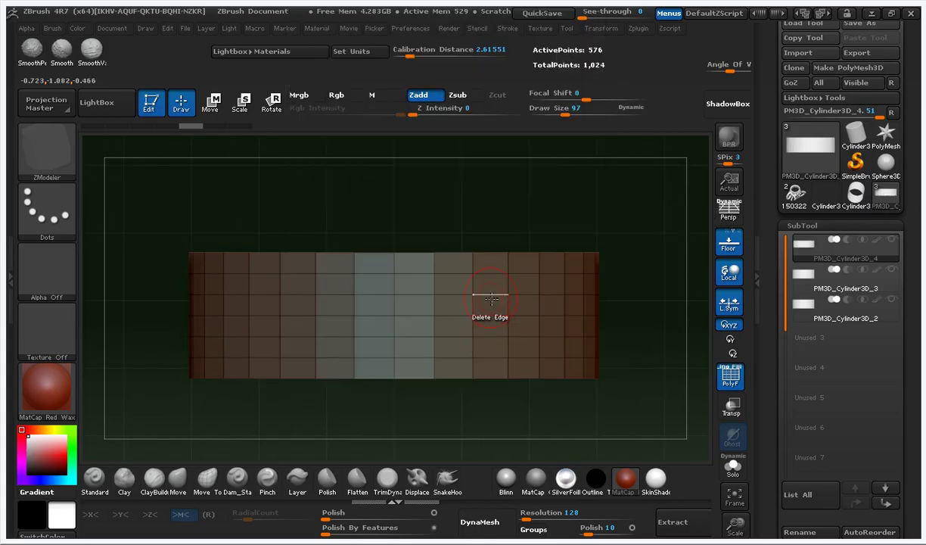
drag(493, 286, 534, 325)
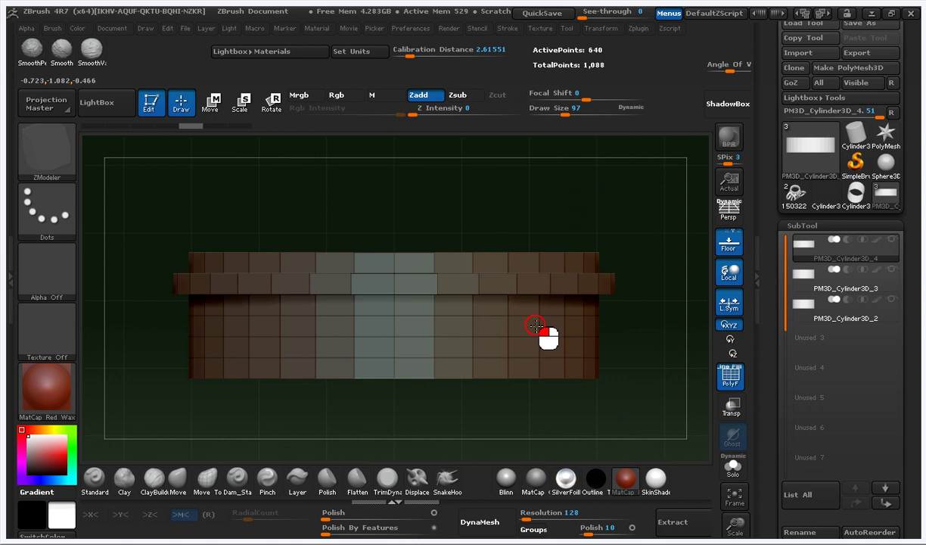
key(ctrl+z)
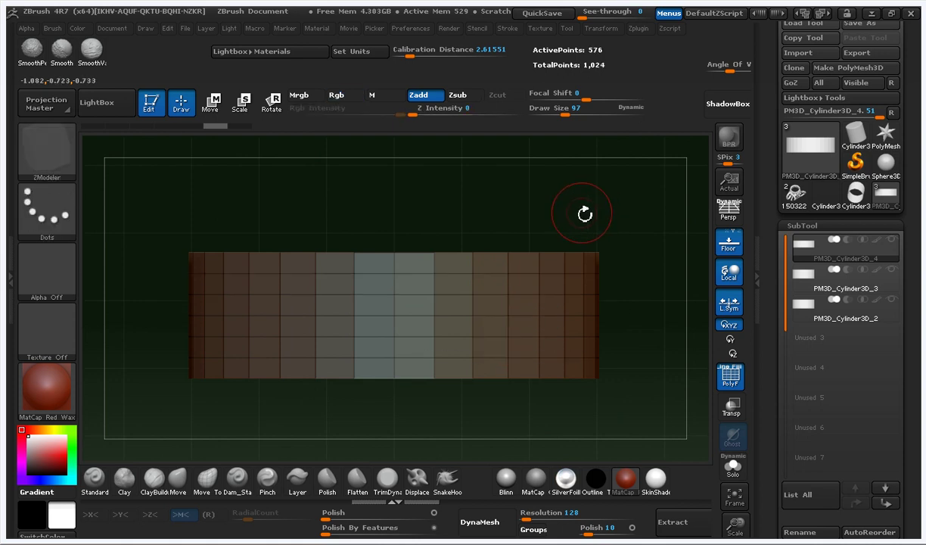
Step: Set the QMesh target to Polyloop & Flat and turn on the One Side Poly modifier
drag(580, 214, 496, 262)
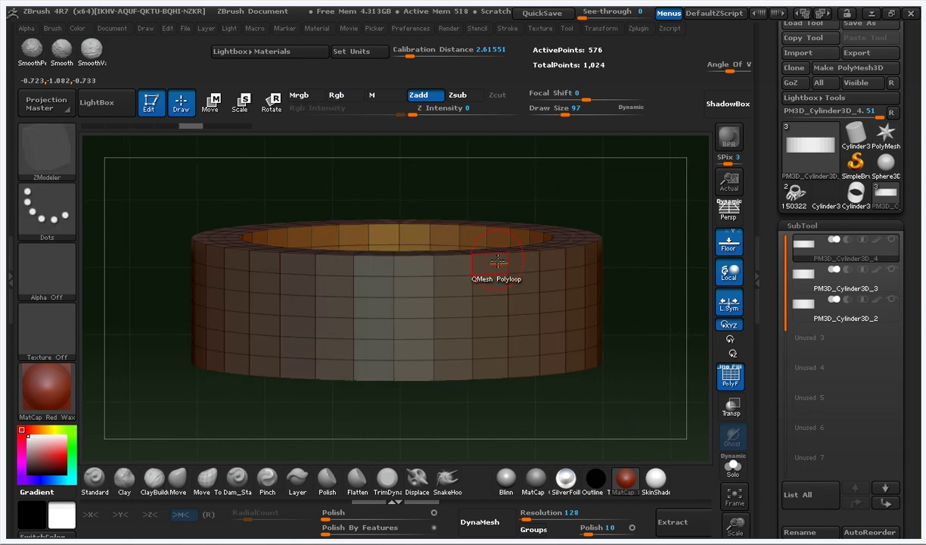
right_click(489, 289)
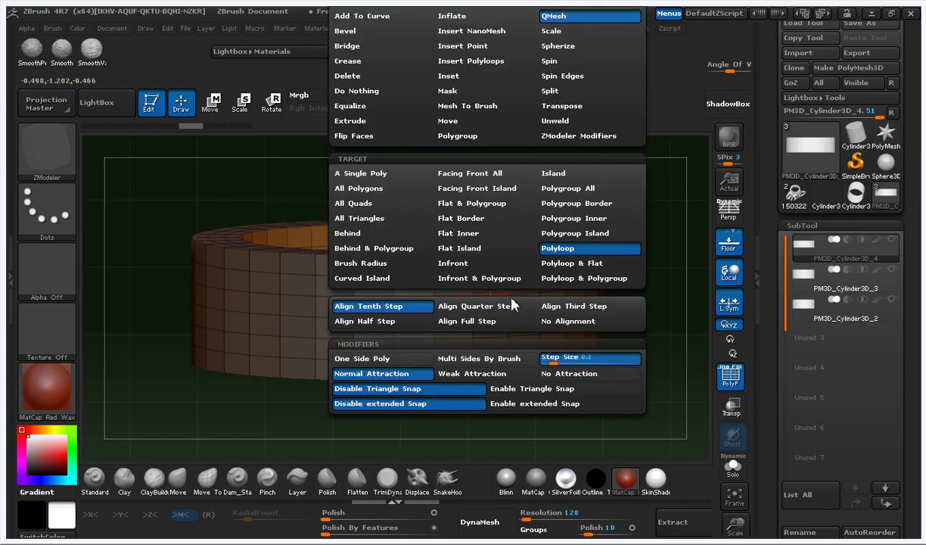
click(564, 264)
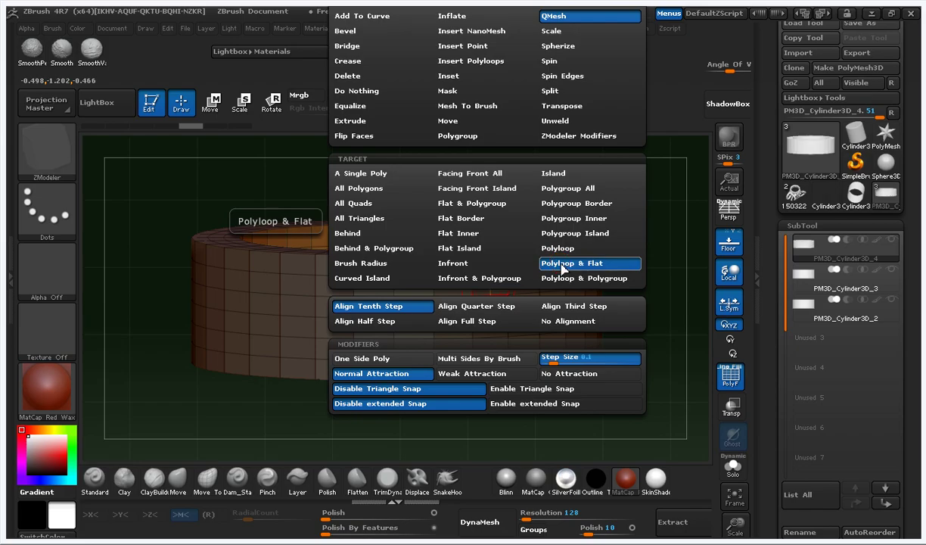
shift+drag(661, 304, 558, 305)
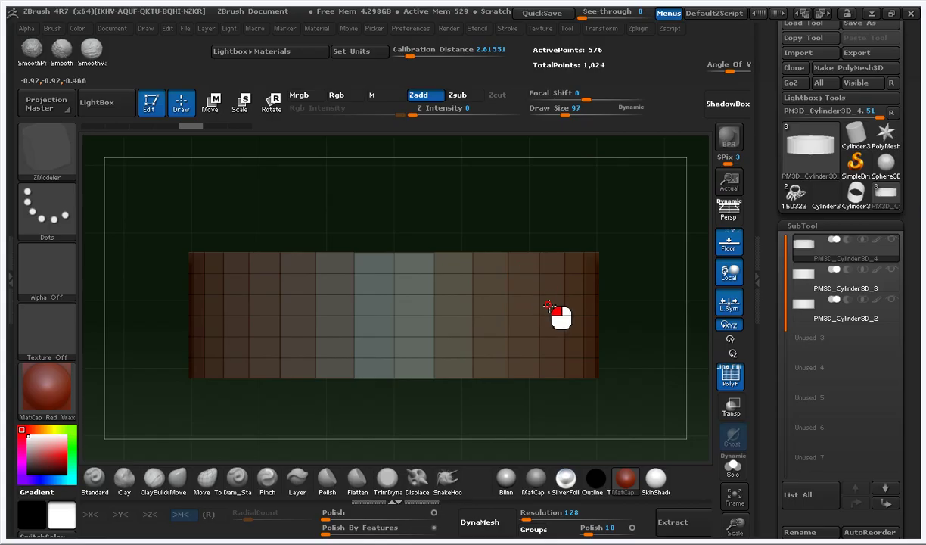
right_click(493, 288)
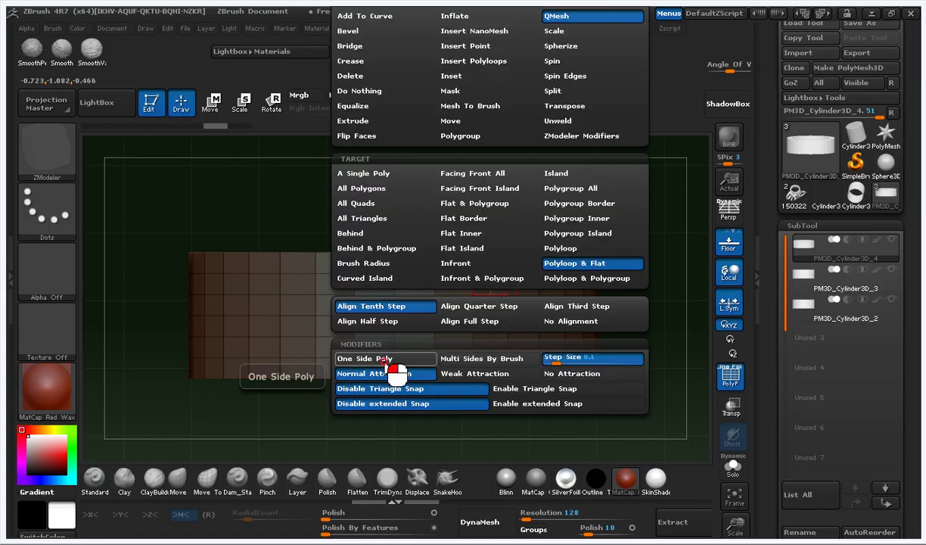
Step: Extrude one vertical strip and a short horizontal strip from the outer wall with Polyloop & Flat, inspect them, and undo both
drag(491, 304, 554, 362)
drag(418, 307, 470, 354)
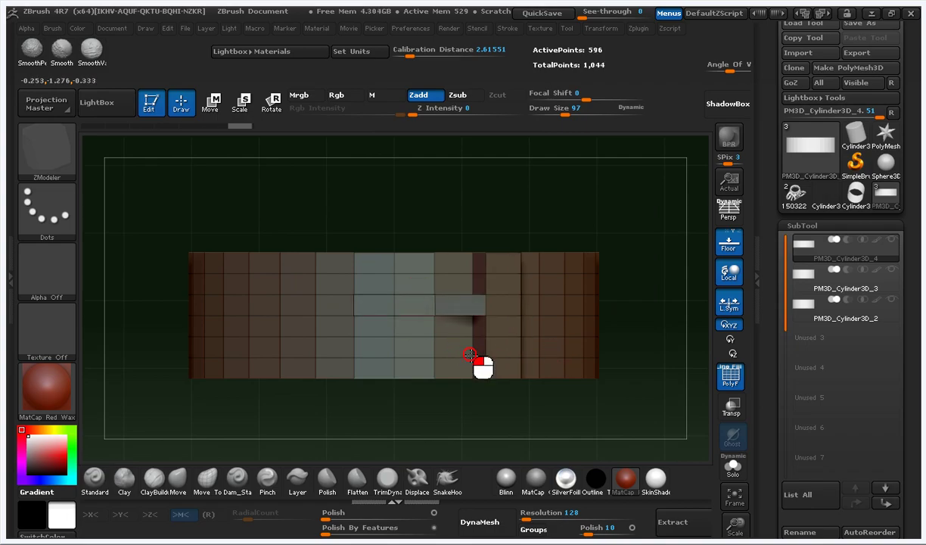
key(ctrl+z)
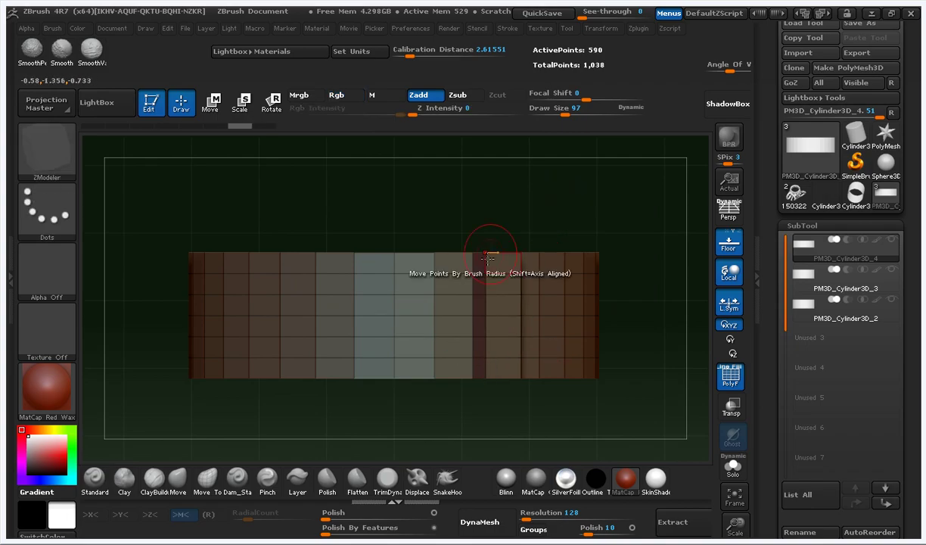
drag(421, 309, 477, 369)
drag(572, 219, 571, 312)
drag(617, 352, 579, 309)
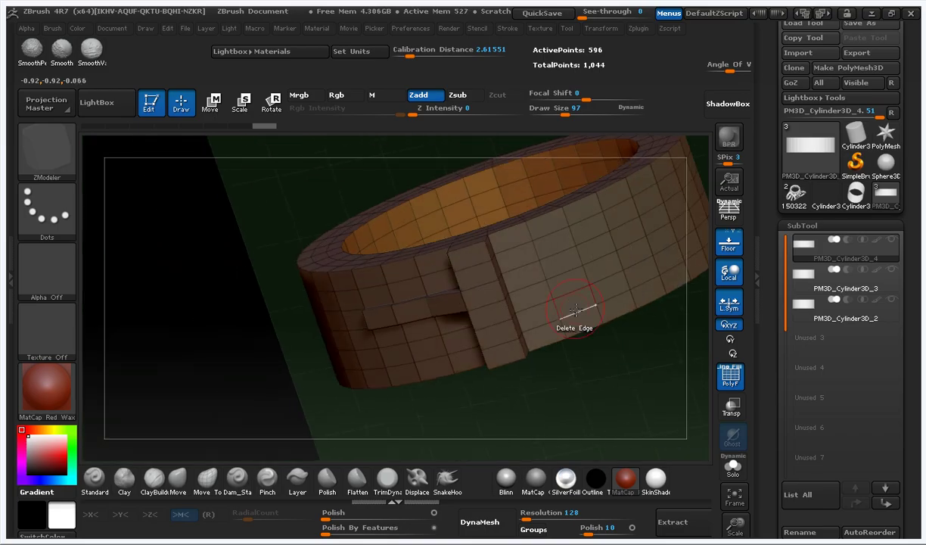
key(ctrl+z)
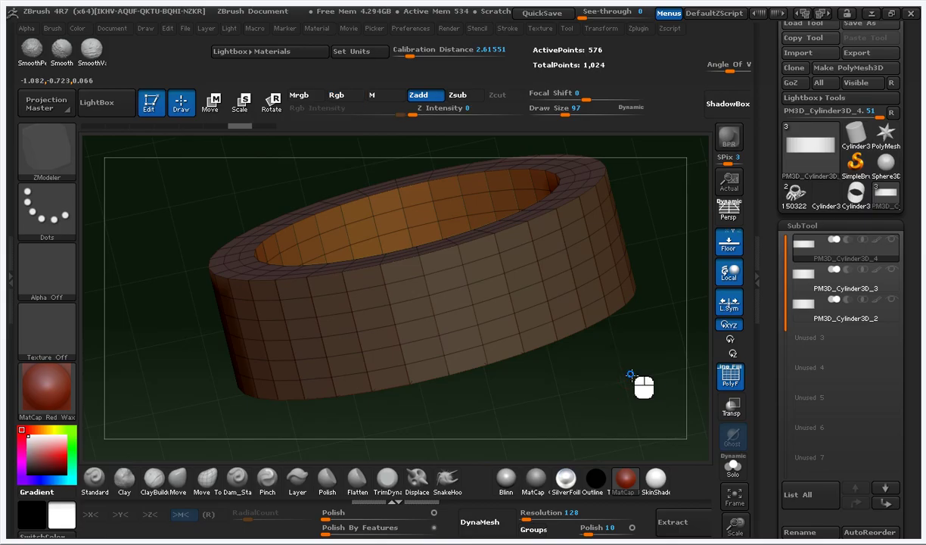
Step: Set the QMesh target to Polyloop & Polygroup and extrude three separate rows of the outer wall outward as raised bands
shift+drag(643, 383, 613, 360)
key(space)
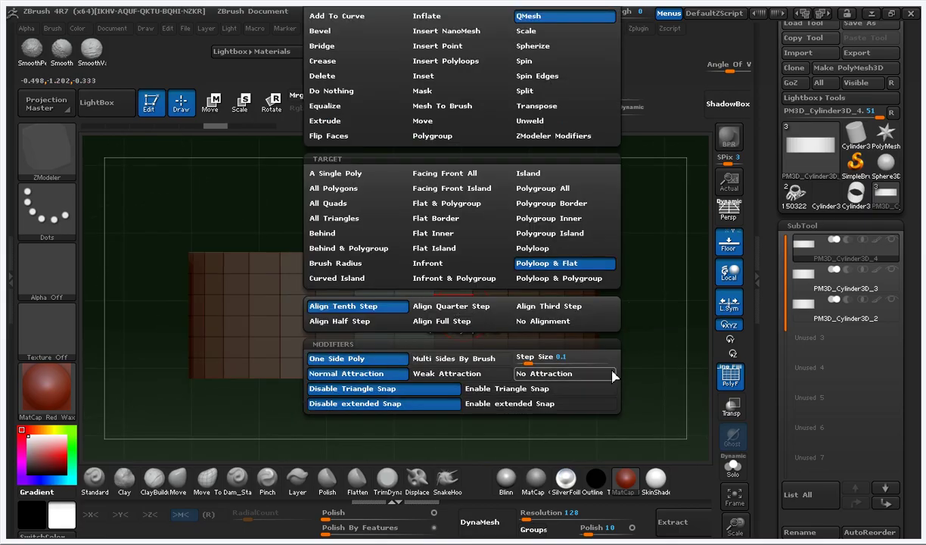
click(561, 282)
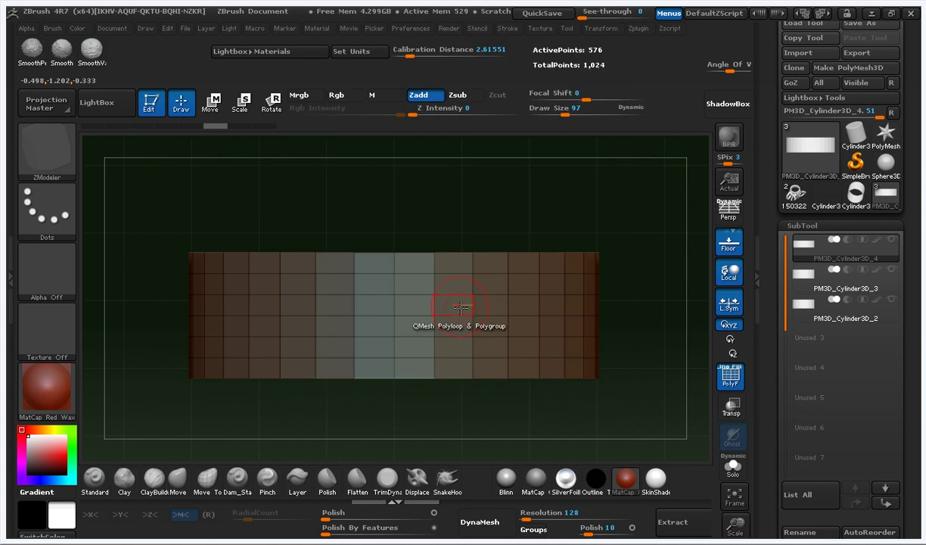
drag(460, 307, 598, 412)
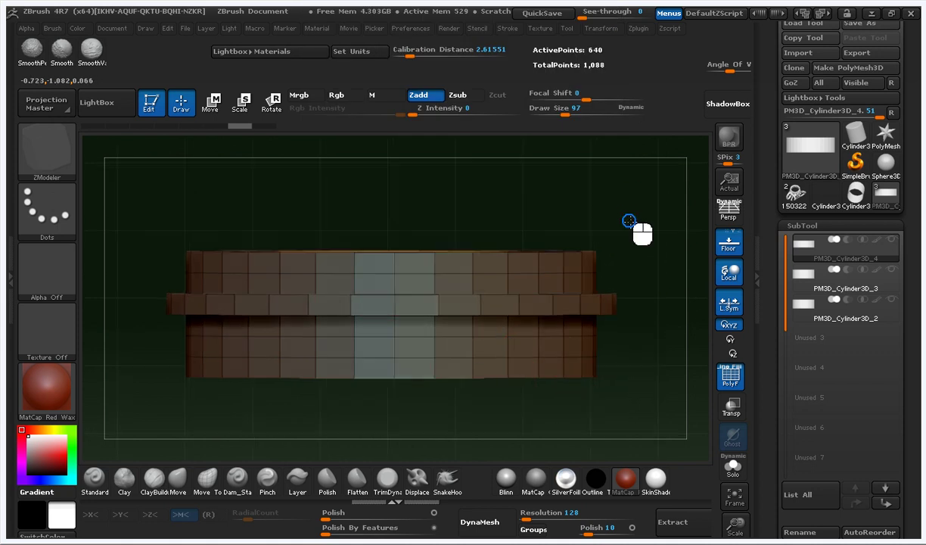
drag(630, 220, 636, 173)
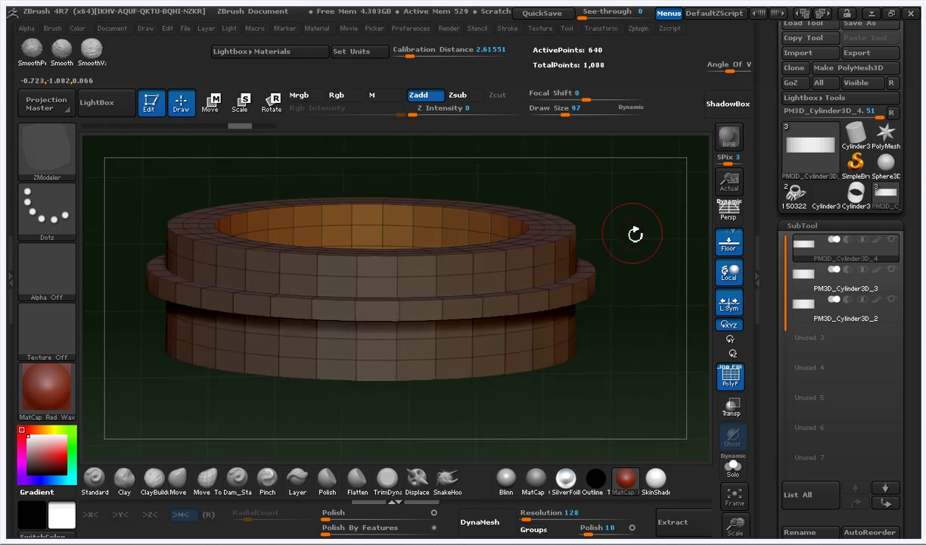
click(459, 267)
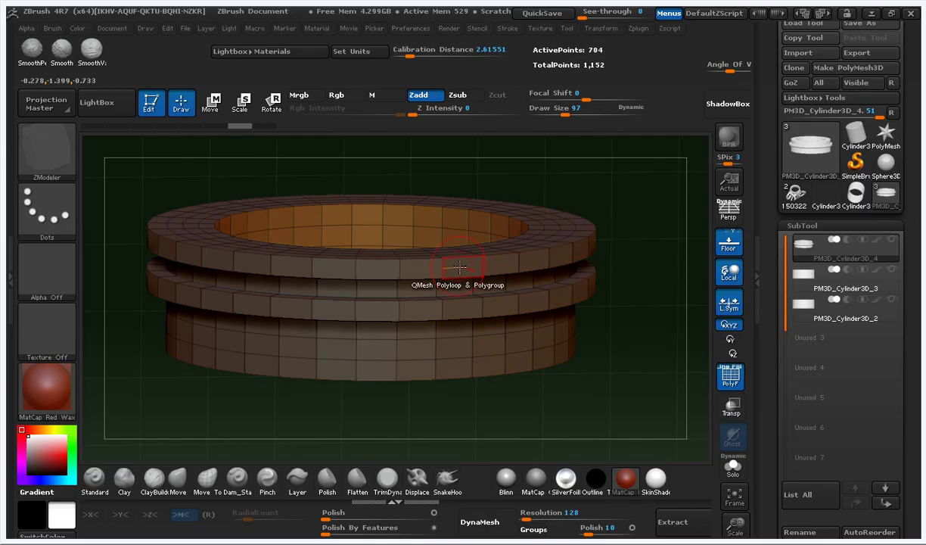
click(449, 354)
shift+drag(593, 387, 595, 376)
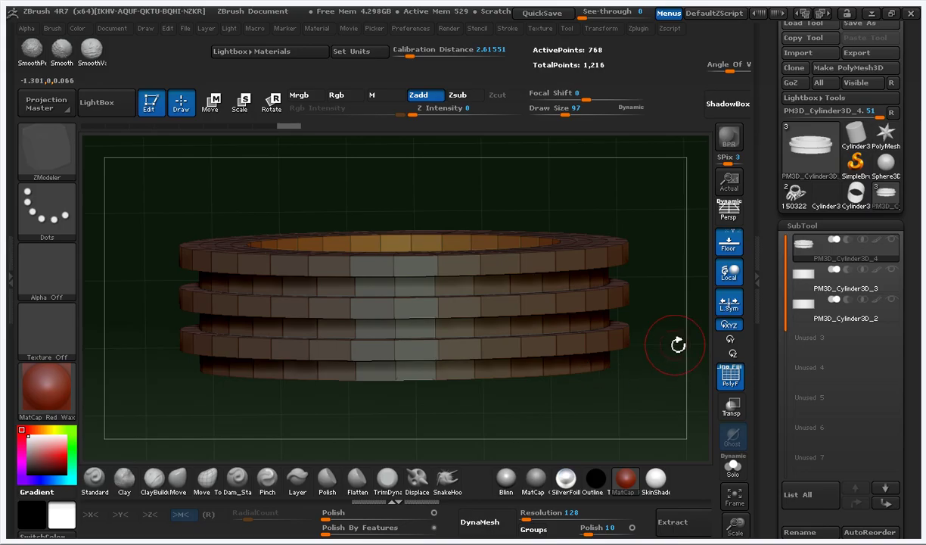
Step: Undo the three raised band extrusions on the outer wall
key(ctrl)
key(ctrl+z)
key(ctrl+z)
key(ctrl+z)
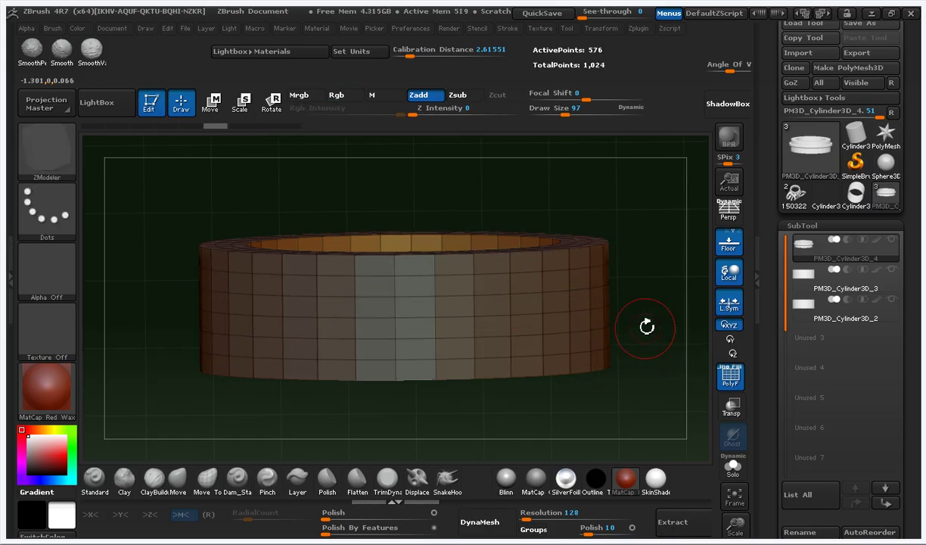
Step: Switch the polygon action to Crease with the Polygroup All target and inspect the ring's outer wall up close
shift+right_drag(633, 270, 659, 272)
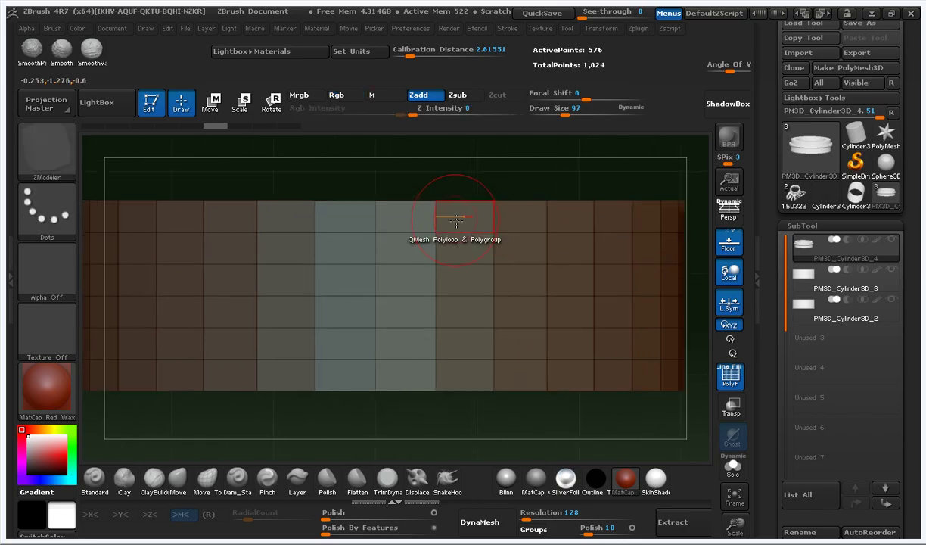
key(space)
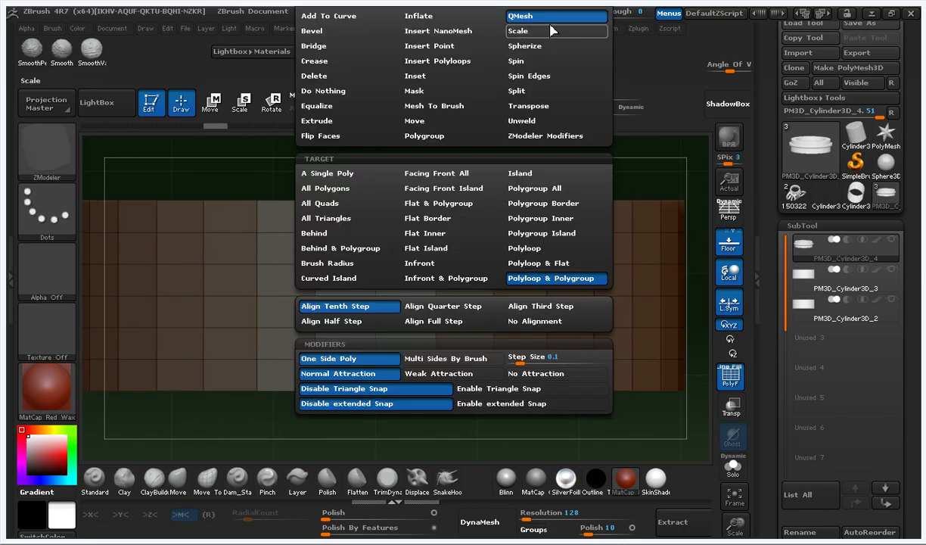
click(319, 66)
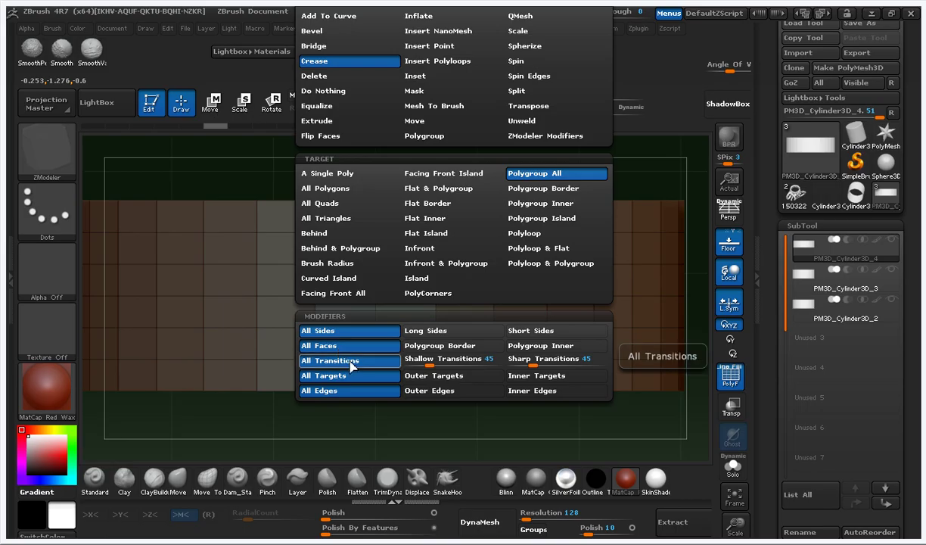
click(441, 377)
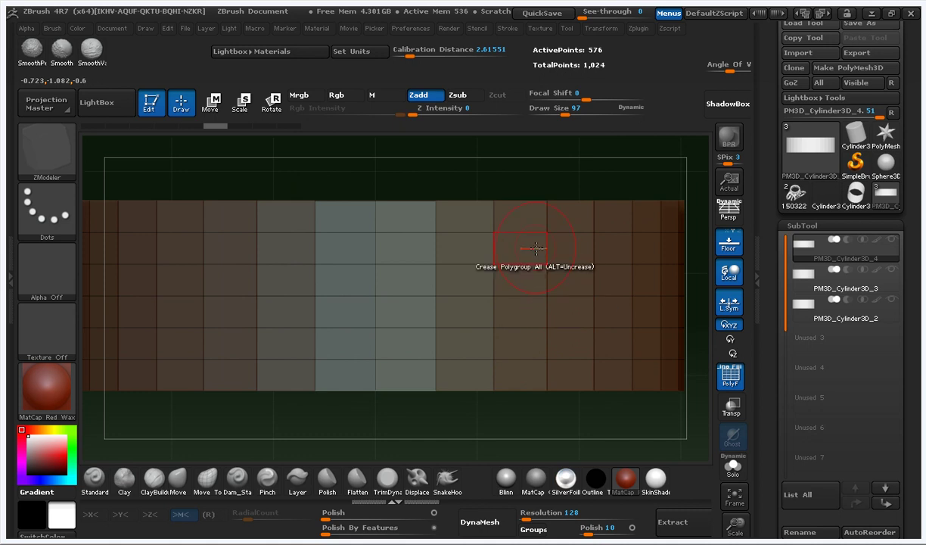
key(space)
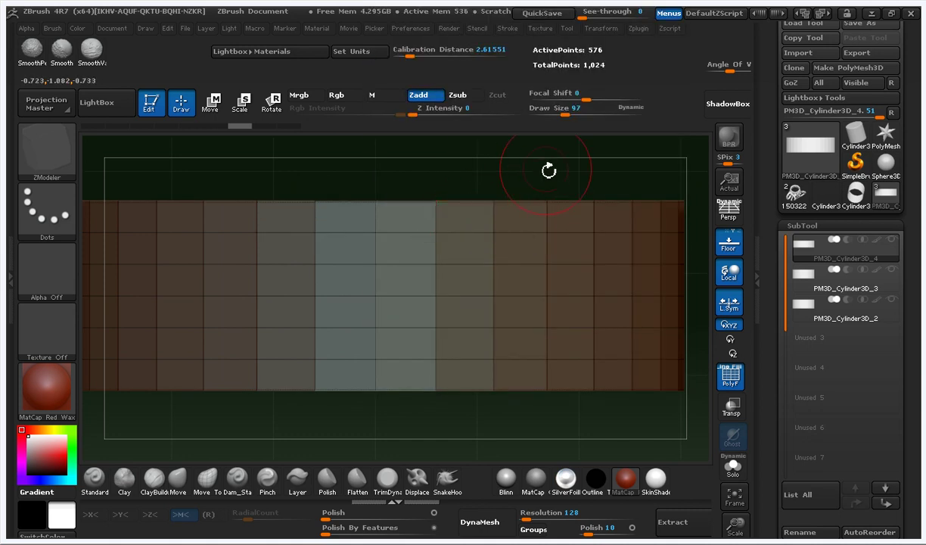
ctrl+right_drag(546, 184, 559, 223)
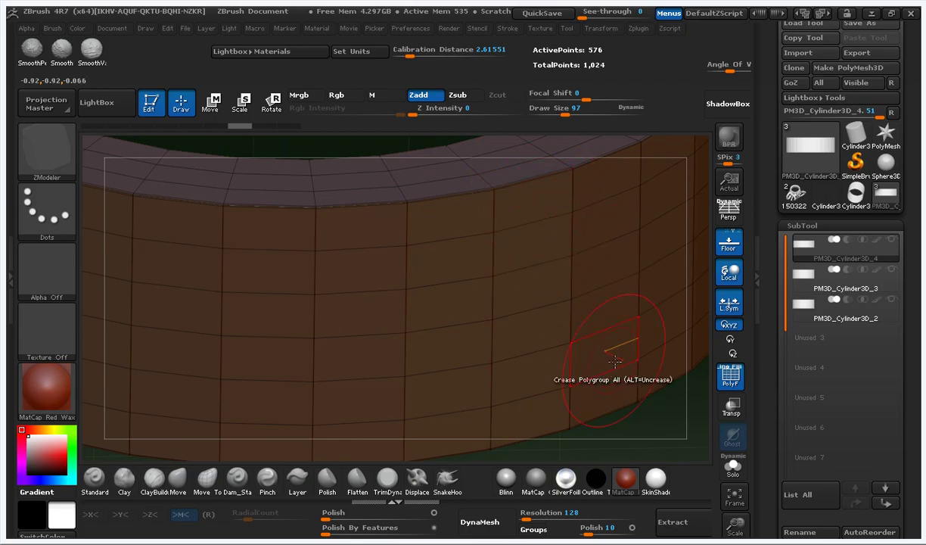
Step: Activate Dynamic Subdiv in the ring's Geometry settings and inspect its creased outer rim and uncreased inner rim up close
drag(671, 408, 620, 416)
click(813, 227)
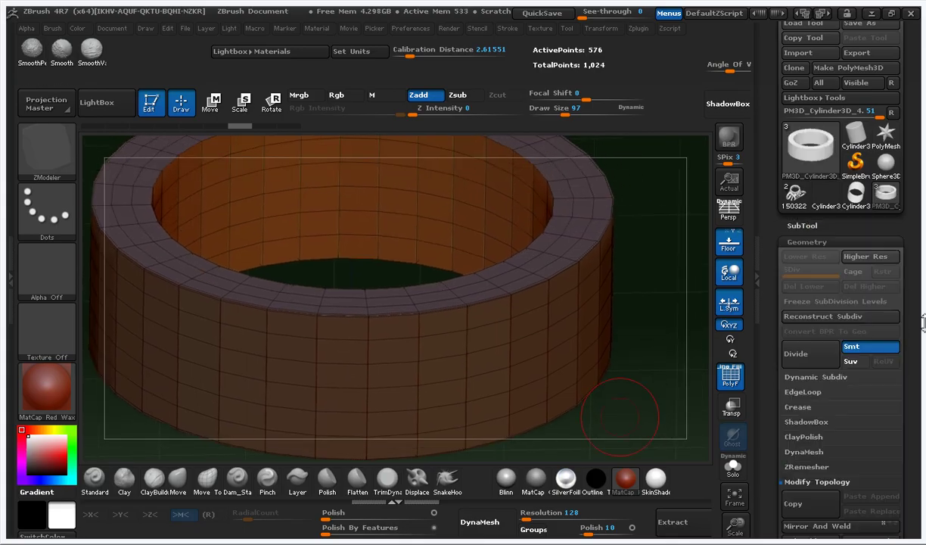
scroll(909, 376, down, 5)
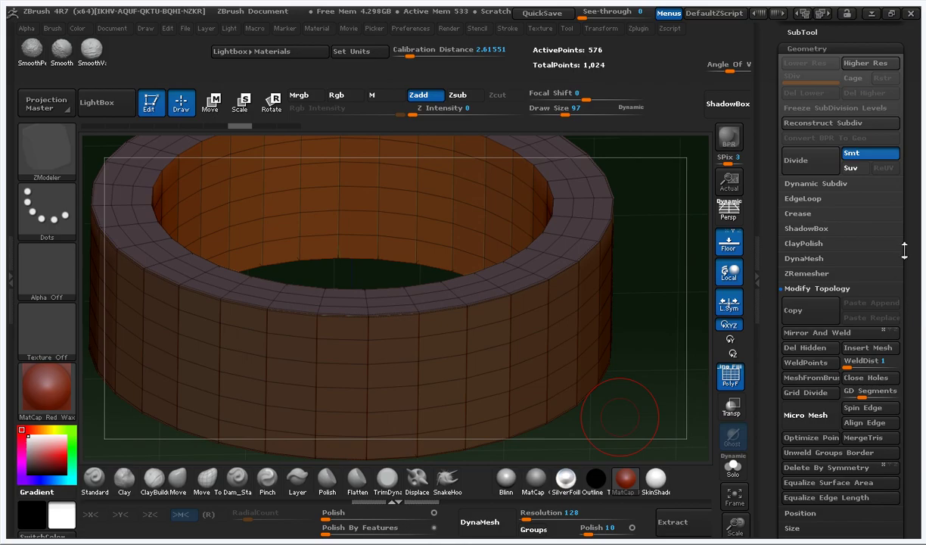
scroll(904, 252, up, 4)
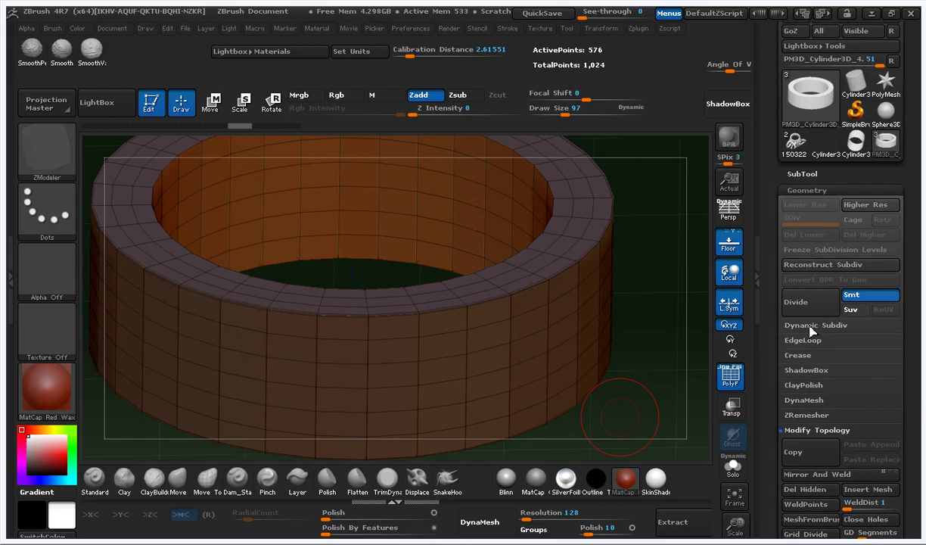
click(811, 326)
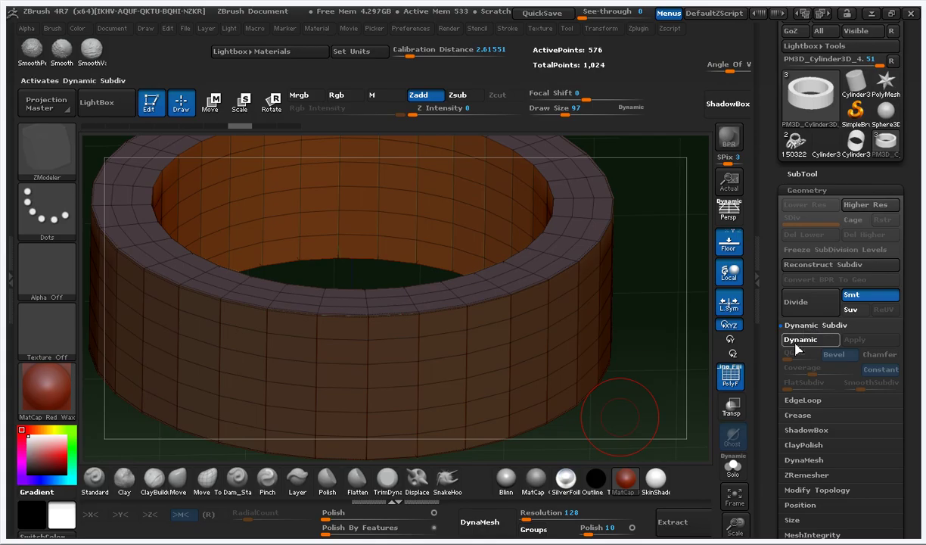
click(797, 341)
ctrl+right_drag(647, 269, 670, 294)
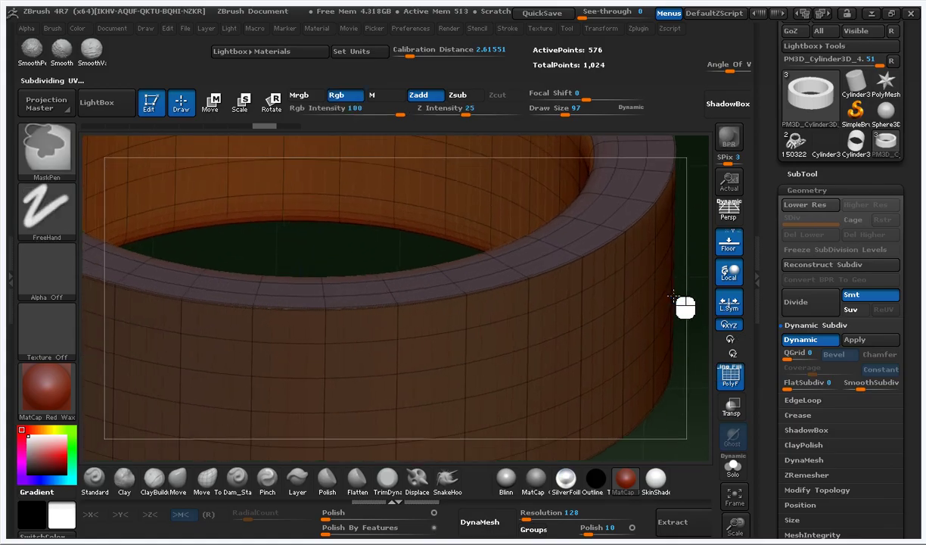
alt+right_drag(423, 260, 316, 333)
mouse_move(583, 233)
right_down()
mouse_move(561, 242)
mouse_move(632, 275)
mouse_move(603, 258)
right_up()
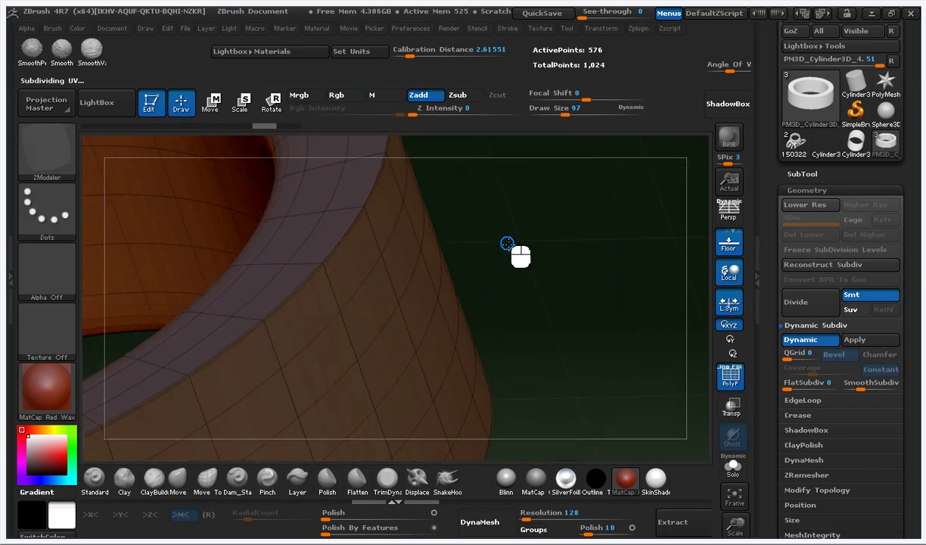
drag(513, 248, 528, 265)
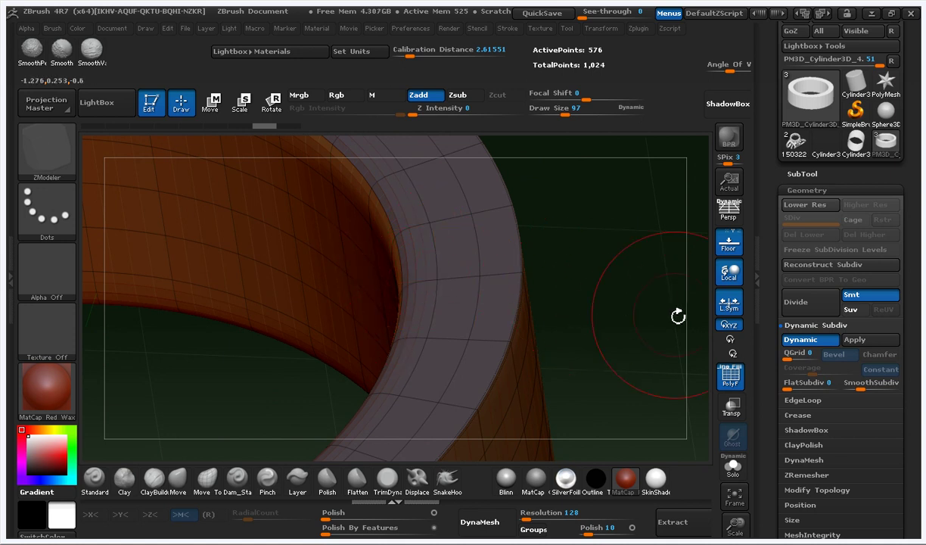
Step: Bevel the ring's creased edges with a bevel width of 0.05 and inspect the outer rim
click(807, 416)
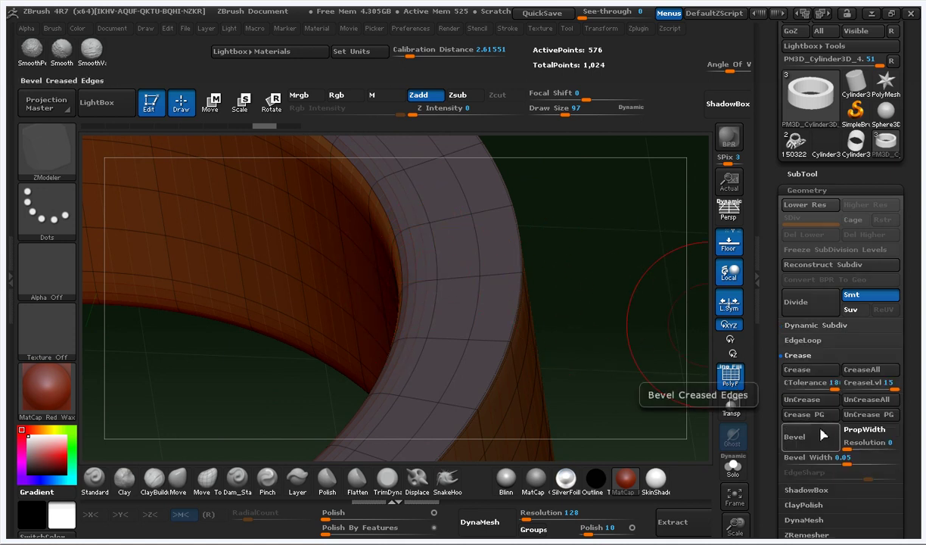
click(821, 447)
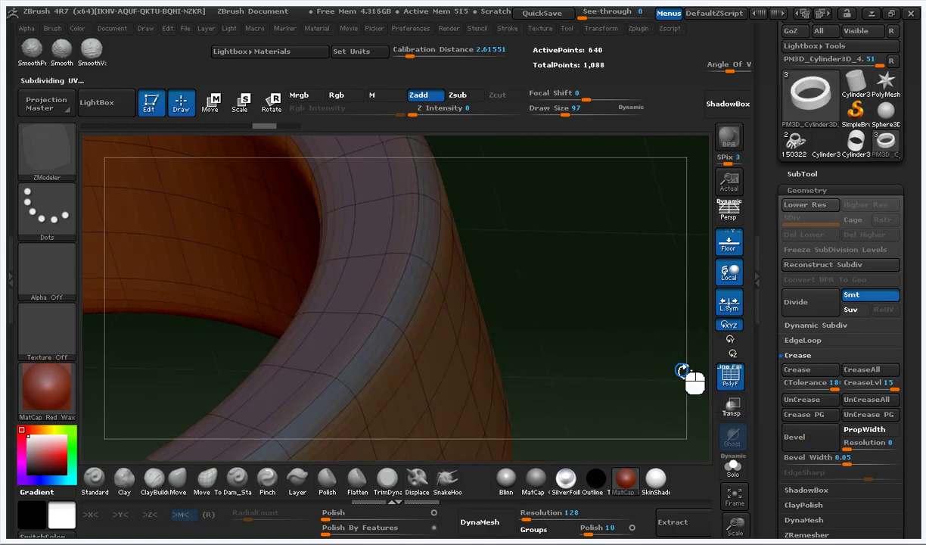
drag(683, 370, 637, 333)
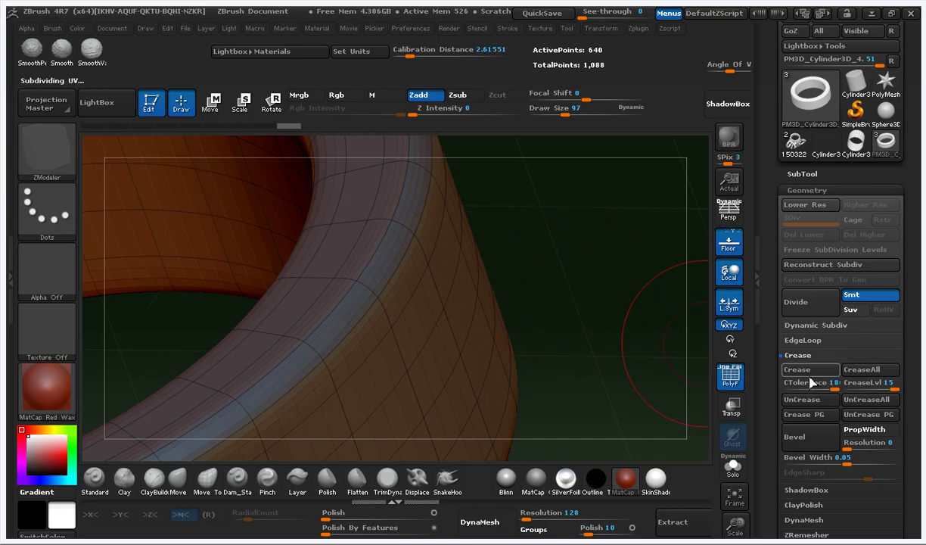
Step: Raise the crease bevel's resolution to 2, compare the rim with the polyframe hidden and shown, and raise the resolution to 4
drag(863, 447, 868, 447)
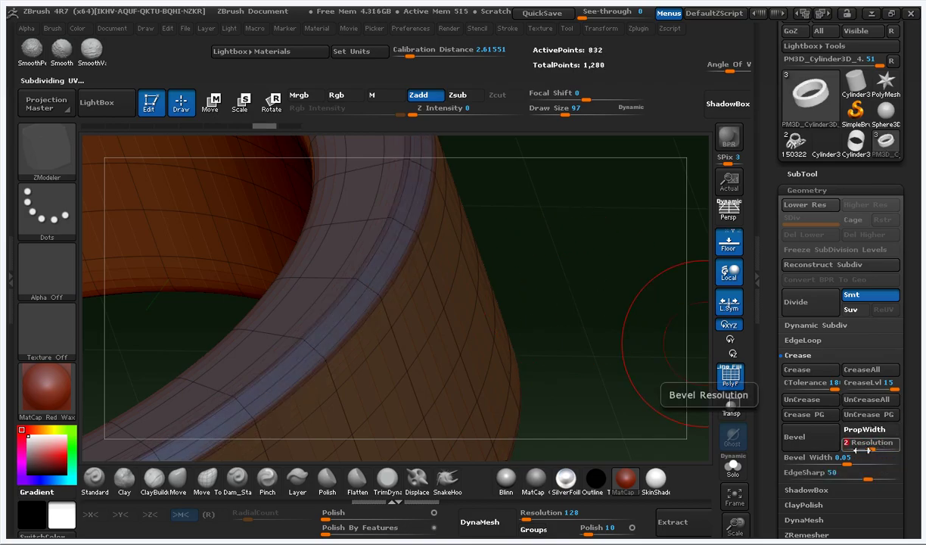
click(730, 384)
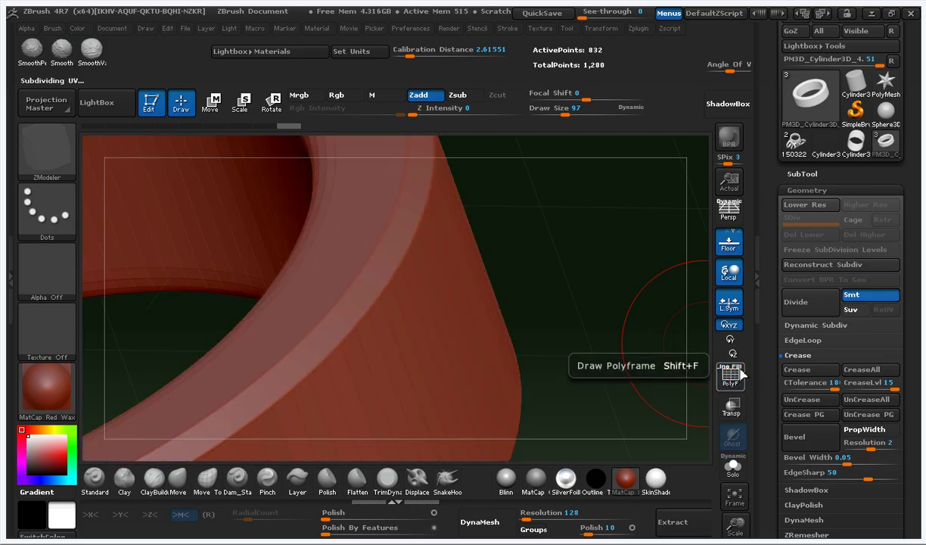
click(731, 382)
ctrl+right_drag(574, 270, 629, 311)
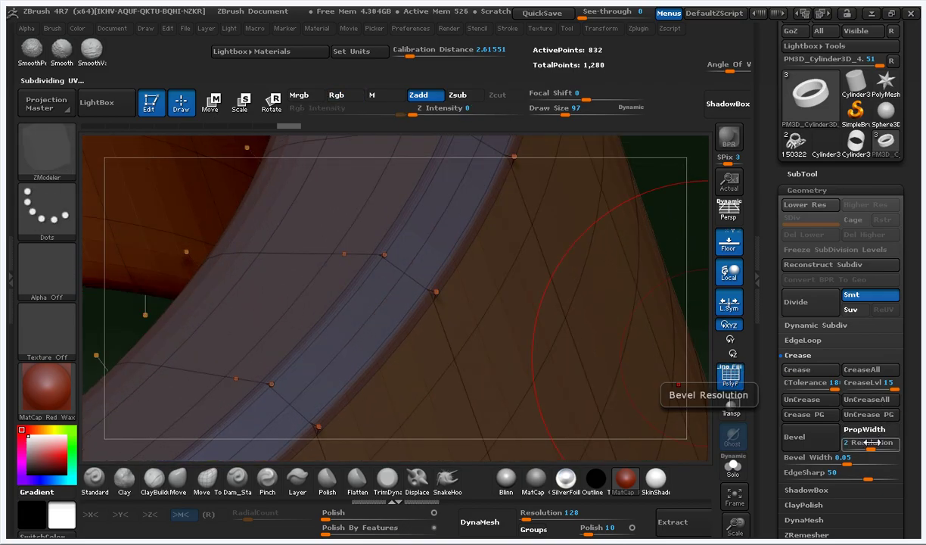
drag(839, 443, 896, 449)
right_drag(595, 367, 729, 277)
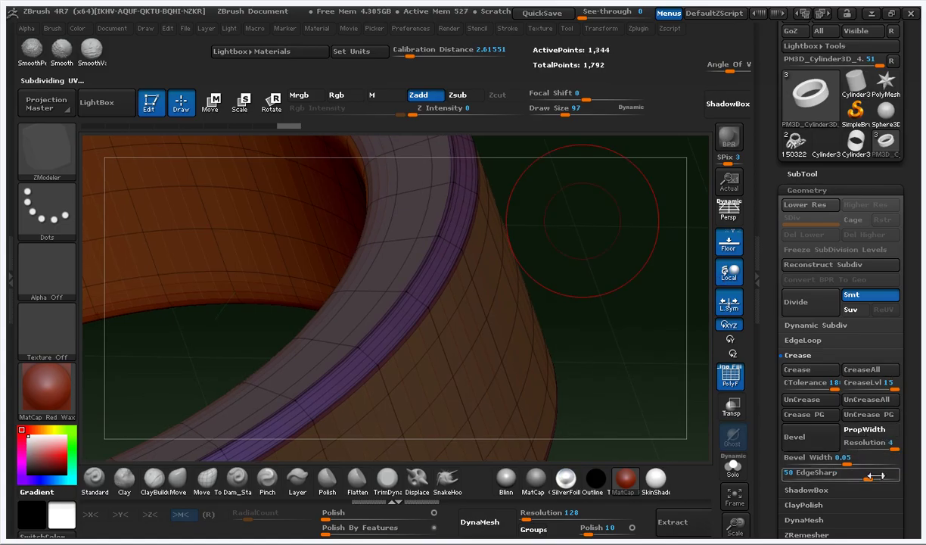
Step: Set the crease bevel's EdgeSharp to 100 and check the ring from its open end
drag(871, 479, 890, 479)
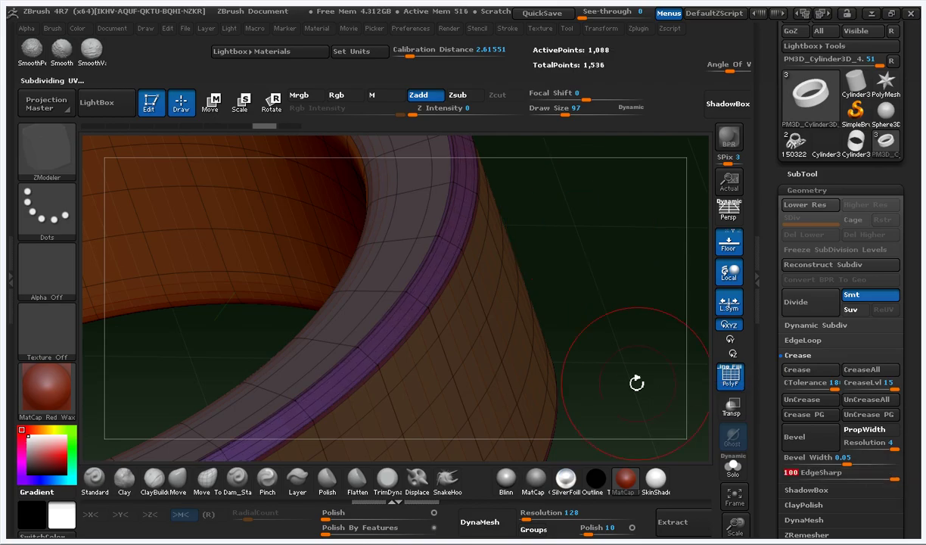
mouse_move(636, 382)
right_down()
mouse_move(585, 270)
mouse_move(539, 257)
mouse_move(519, 212)
mouse_move(570, 246)
mouse_move(615, 307)
mouse_move(631, 221)
right_up()
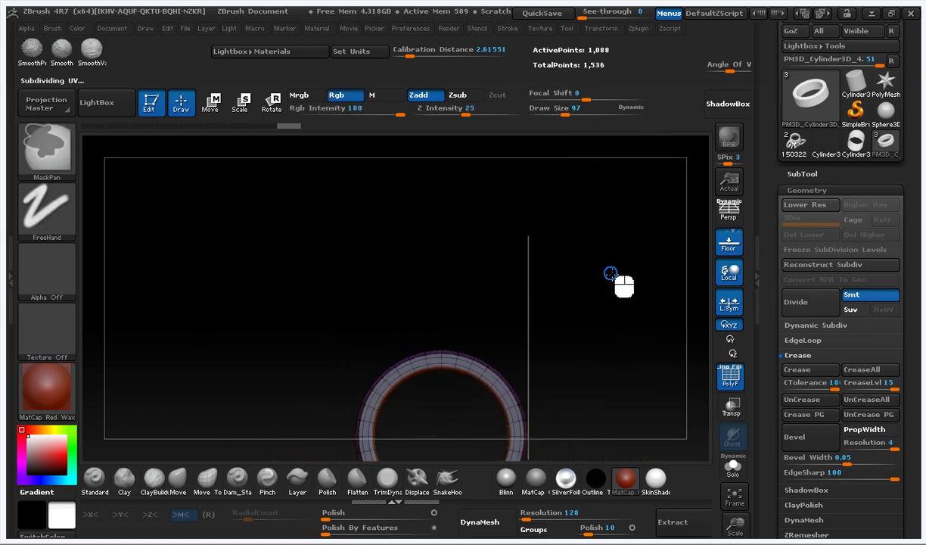
mouse_move(585, 291)
right_down()
mouse_move(518, 279)
mouse_move(587, 307)
mouse_move(574, 314)
mouse_move(645, 337)
mouse_move(589, 227)
mouse_move(665, 267)
mouse_move(704, 302)
mouse_move(633, 273)
mouse_move(644, 416)
mouse_move(646, 264)
mouse_move(593, 232)
mouse_move(636, 246)
right_up()
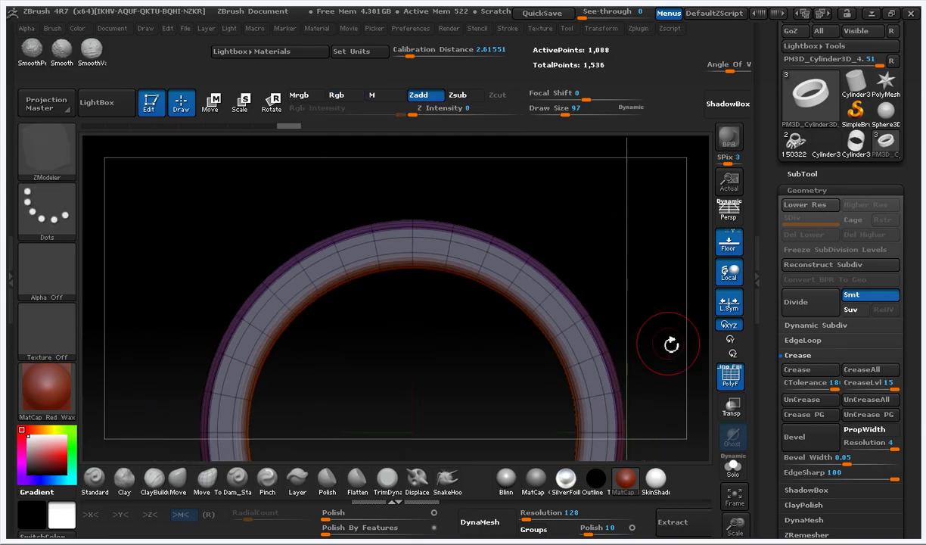
ctrl+right_drag(670, 343, 581, 305)
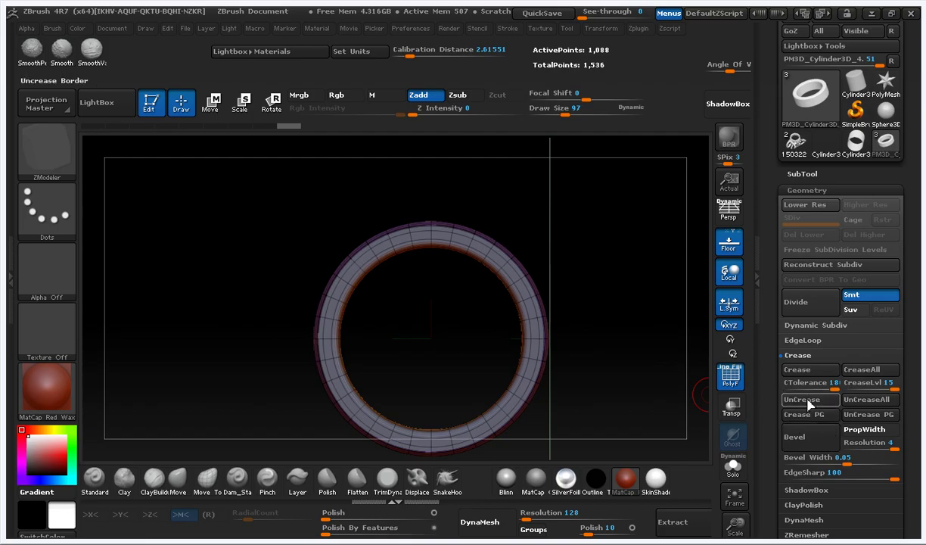
Step: Turn off Dynamic Subdiv and bring the ring's inner rim into close view
click(823, 327)
click(803, 343)
mouse_move(658, 303)
right_down()
mouse_move(528, 270)
mouse_move(513, 244)
mouse_move(662, 327)
mouse_move(616, 298)
mouse_move(580, 292)
right_up()
right_drag(582, 369, 497, 310)
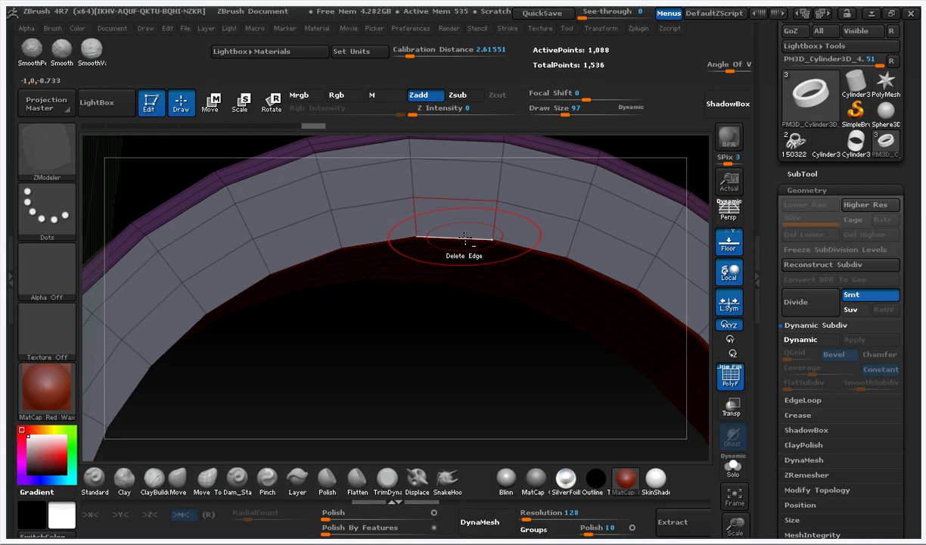
Step: Set the ZModeler edge action to Crease with the EdgeLoop Complete target at the ring's inner rim
key(space)
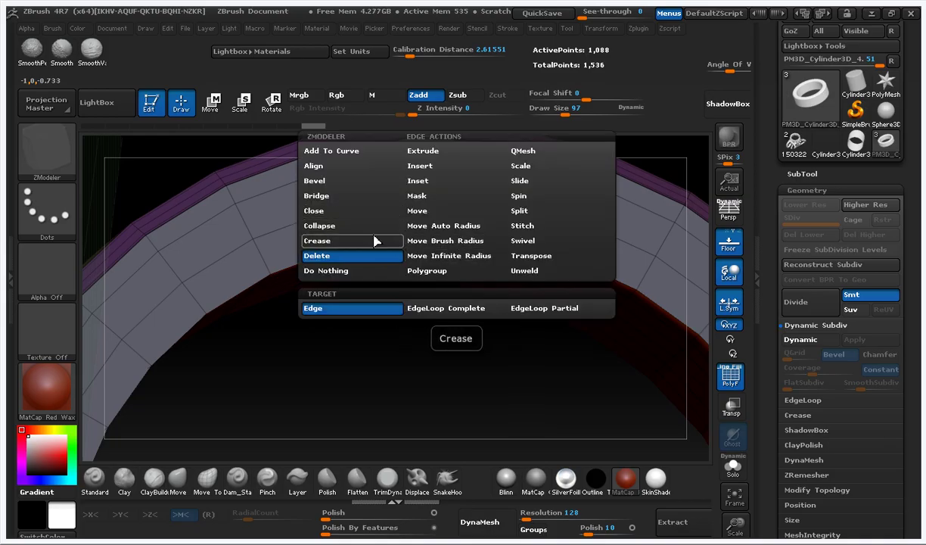
click(338, 244)
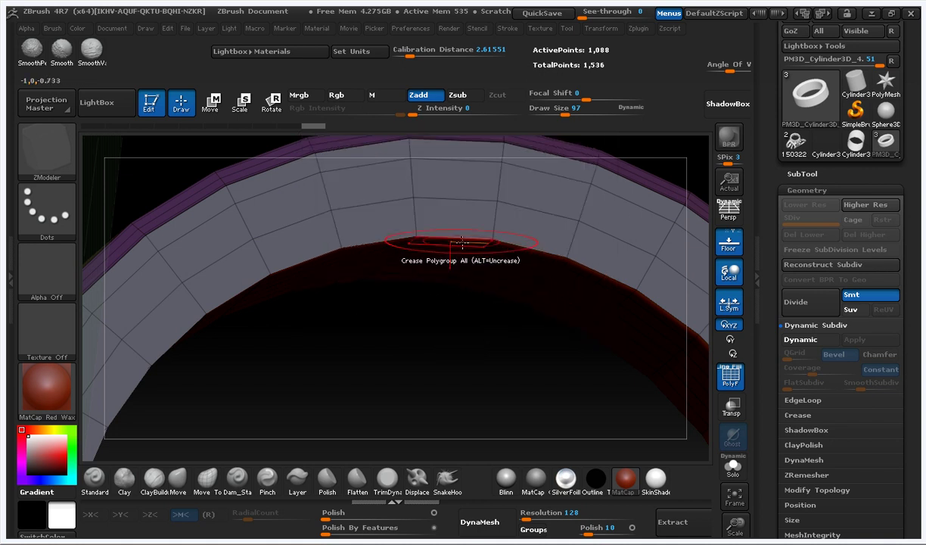
key(space)
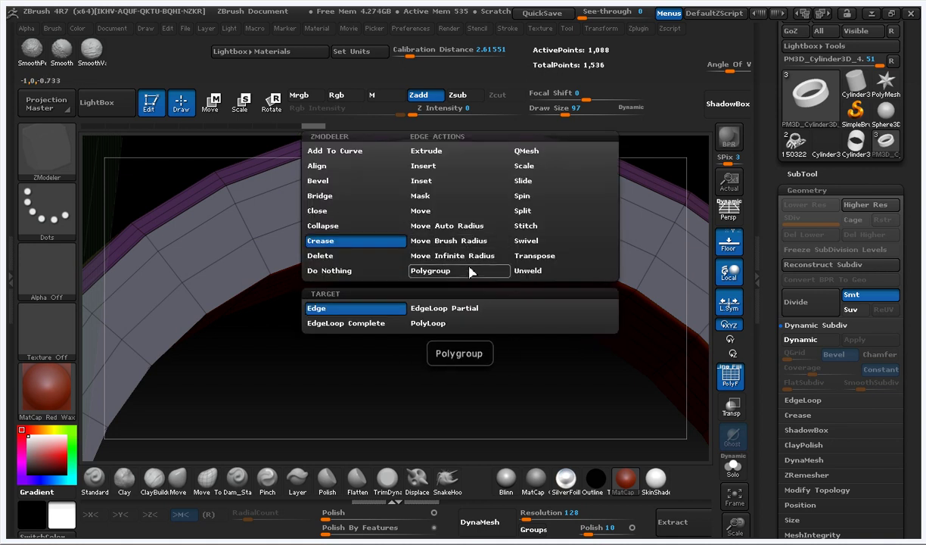
click(344, 324)
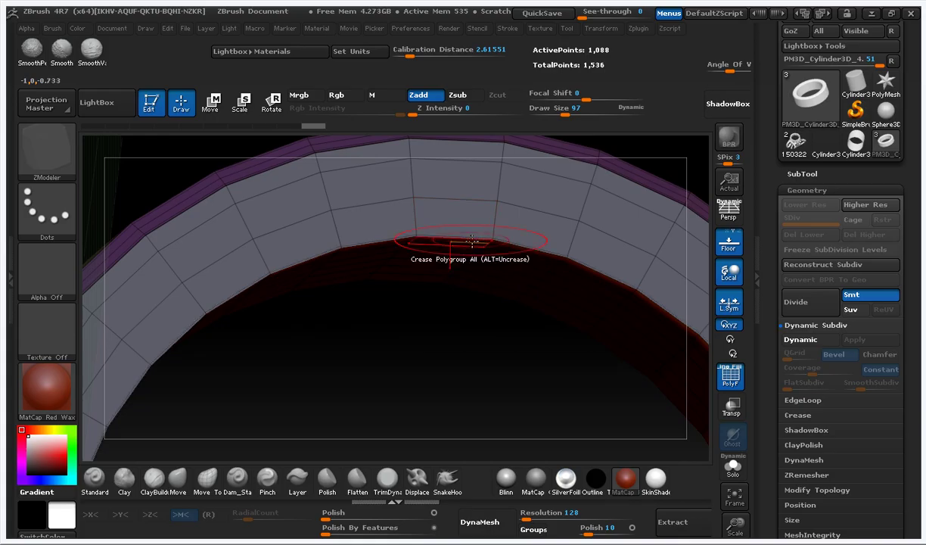
ctrl+right_drag(531, 330, 571, 215)
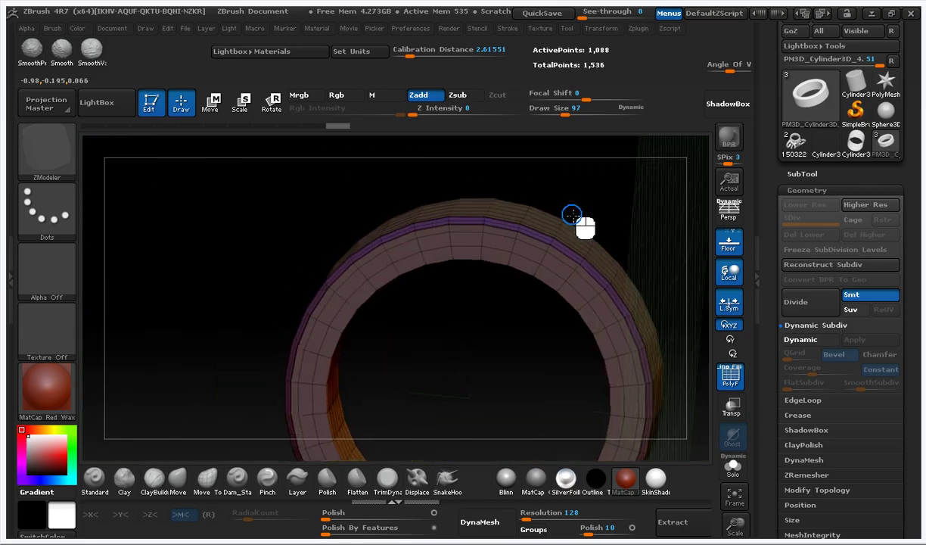
drag(484, 271, 521, 284)
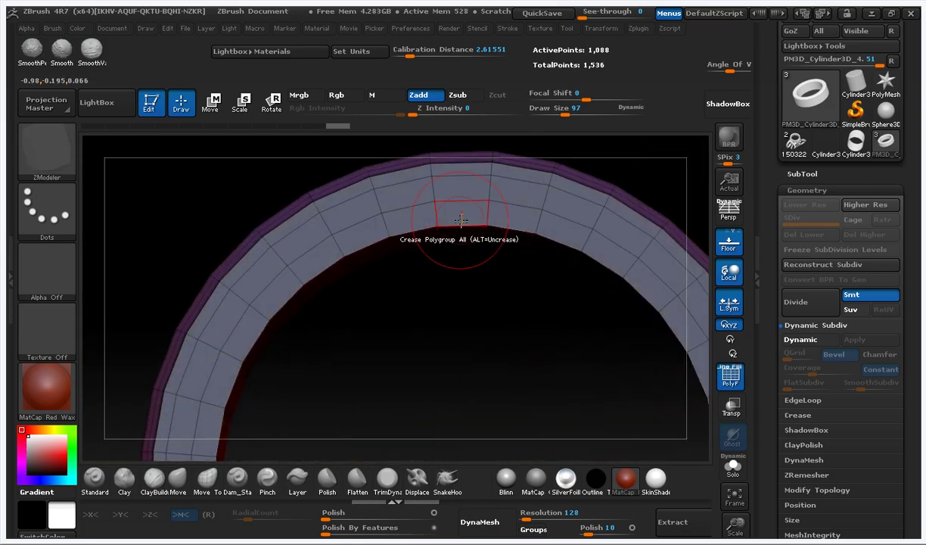
drag(479, 251, 640, 304)
Step: Turn Dynamic Subdiv back on and raise SmoothSubdiv to its maximum while viewing the ring from the side
click(801, 340)
mouse_move(639, 304)
ctrl+right_down()
mouse_move(653, 358)
mouse_move(605, 374)
mouse_move(529, 310)
ctrl+right_up()
mouse_move(529, 311)
mouse_down()
mouse_move(612, 367)
mouse_move(612, 300)
mouse_move(587, 221)
mouse_move(645, 254)
mouse_move(700, 310)
mouse_up()
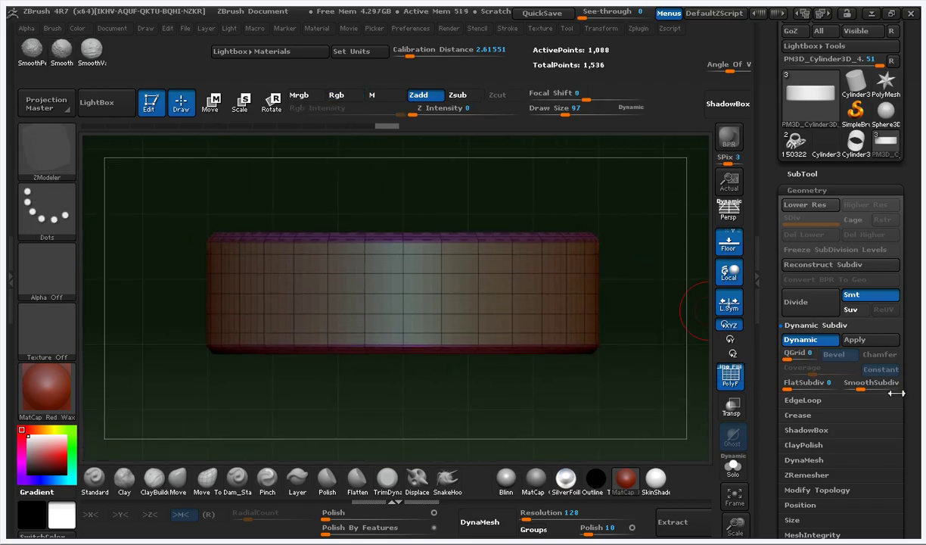
drag(863, 384, 882, 392)
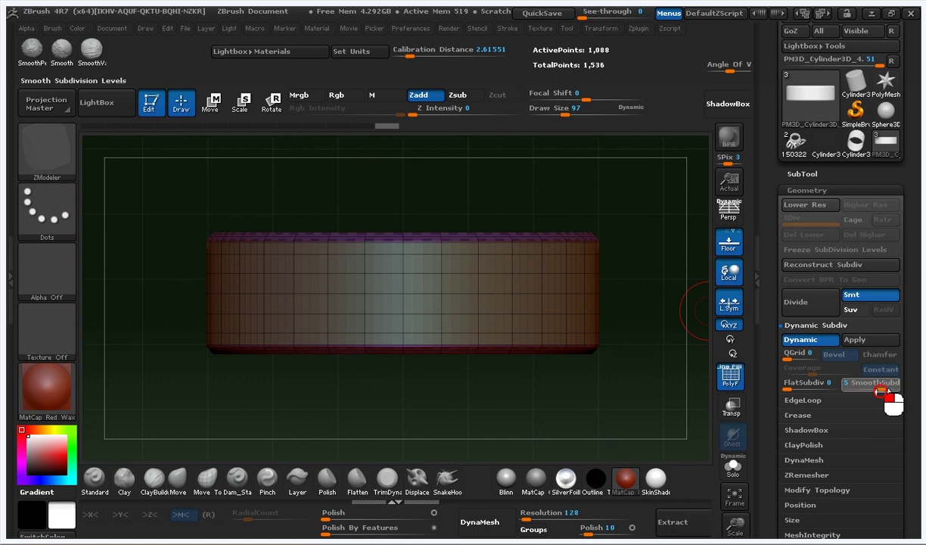
click(804, 344)
click(804, 344)
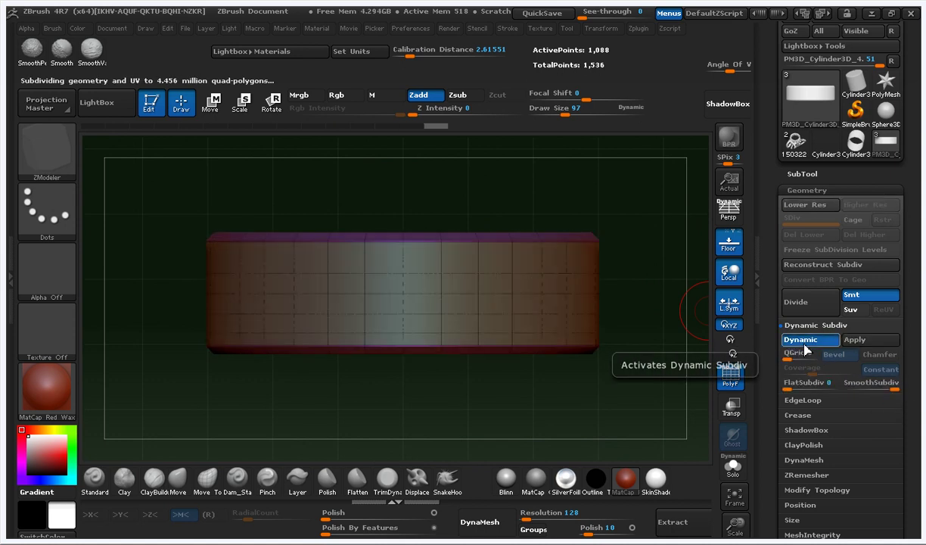
Step: Hide the polyframe and inspect the smoothed ring band from the side and at an angle from above
click(735, 379)
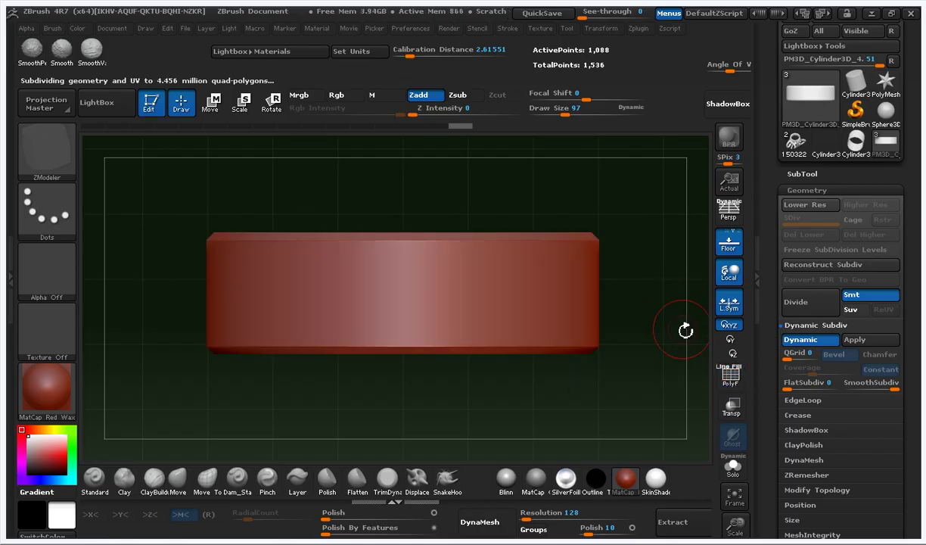
mouse_move(637, 273)
mouse_down()
mouse_move(656, 341)
mouse_move(622, 367)
mouse_move(597, 330)
mouse_move(625, 266)
mouse_up()
mouse_move(625, 265)
ctrl+right_down()
mouse_move(595, 239)
mouse_move(617, 270)
ctrl+right_up()
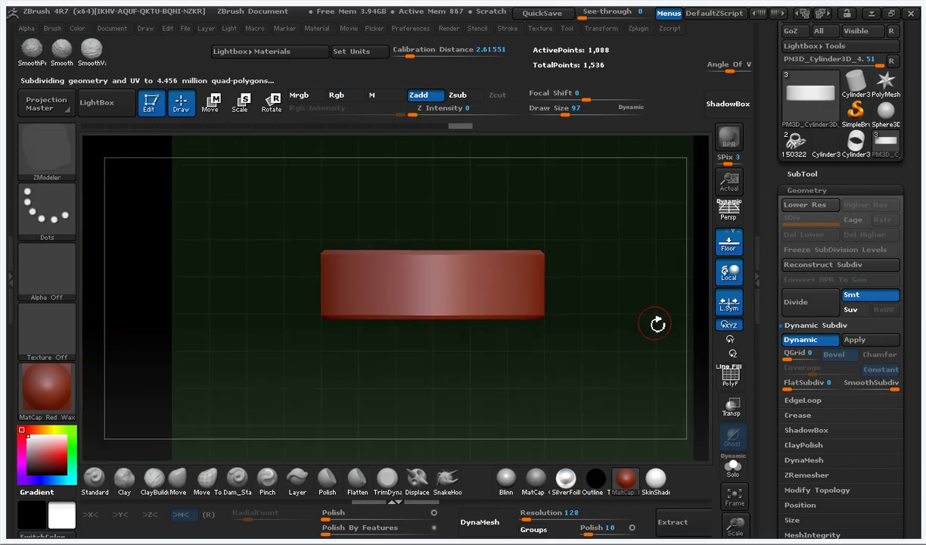
drag(601, 256, 635, 284)
drag(578, 233, 633, 290)
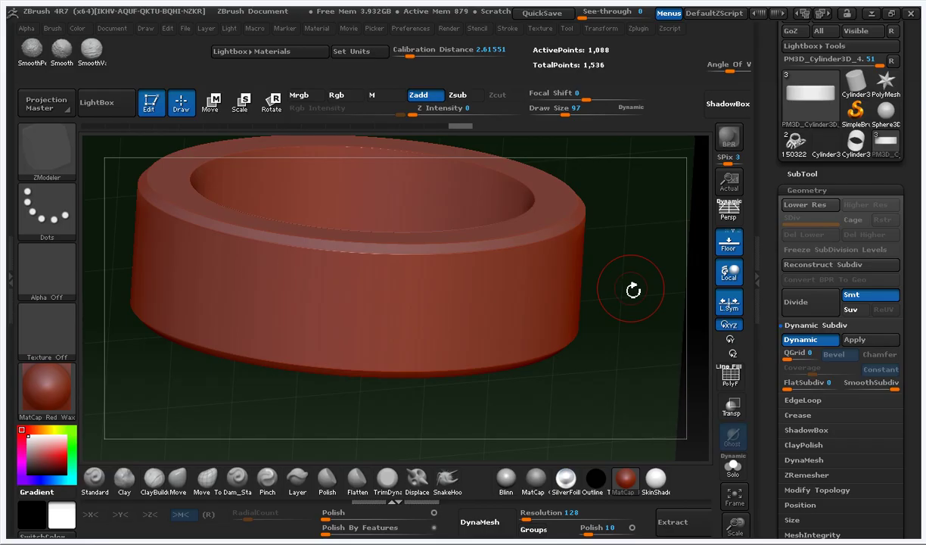